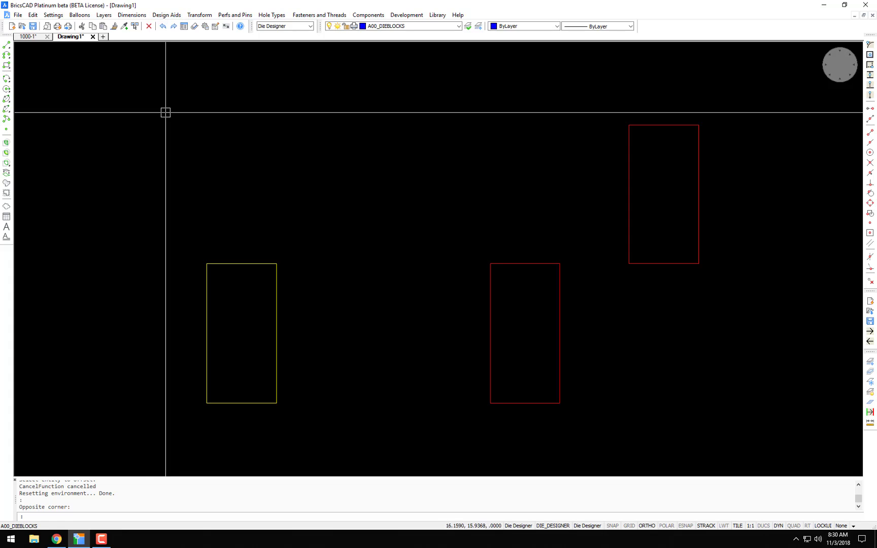
# Step: Review the Sharp Corner Relief, Cross Cut Loop and Cross Cut Slot types in the Cross Cut Loops and Corner Relief settings
pyautogui.click(163, 17)
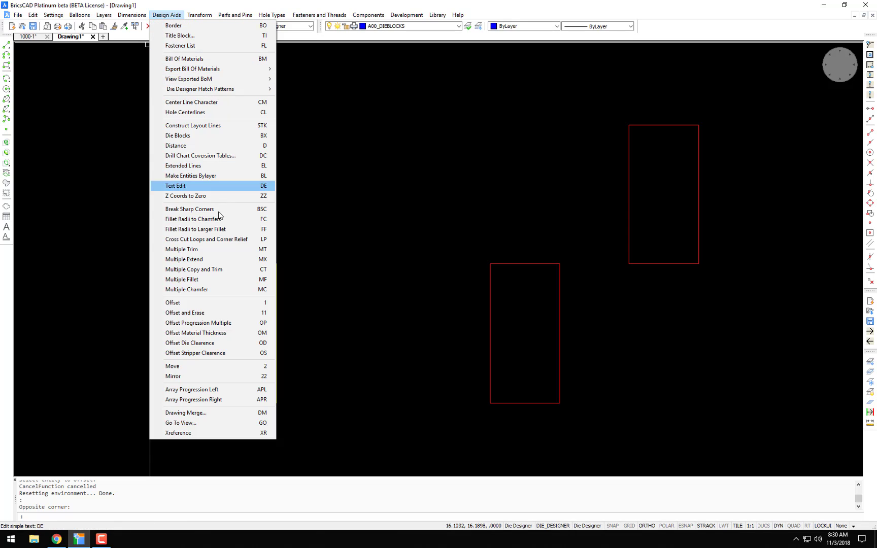
pyautogui.click(263, 240)
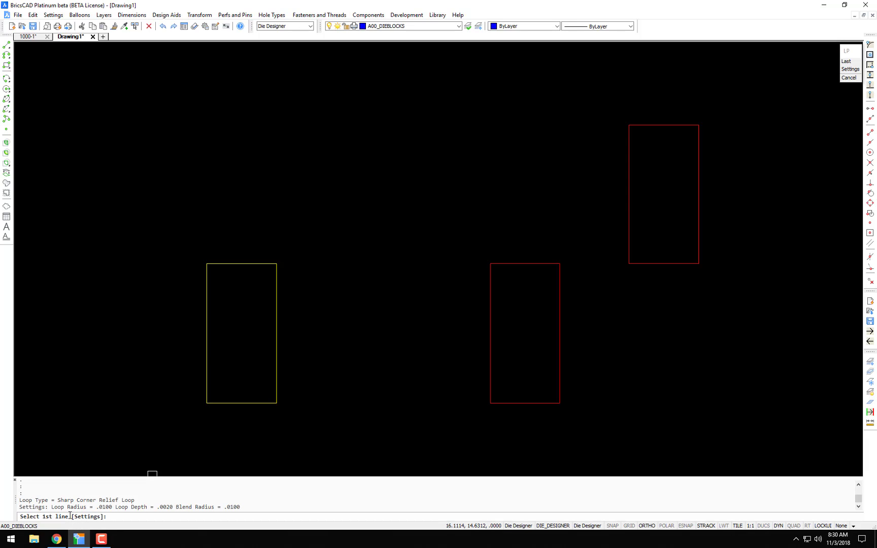
pyautogui.write('s')
pyautogui.press('Return')
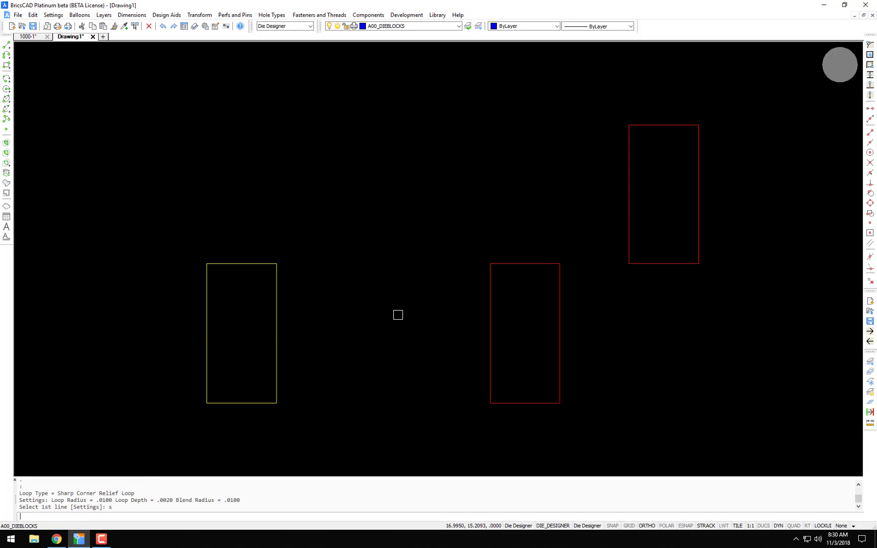
pyautogui.moveTo(300, 155); pyautogui.dragTo(328, 200)
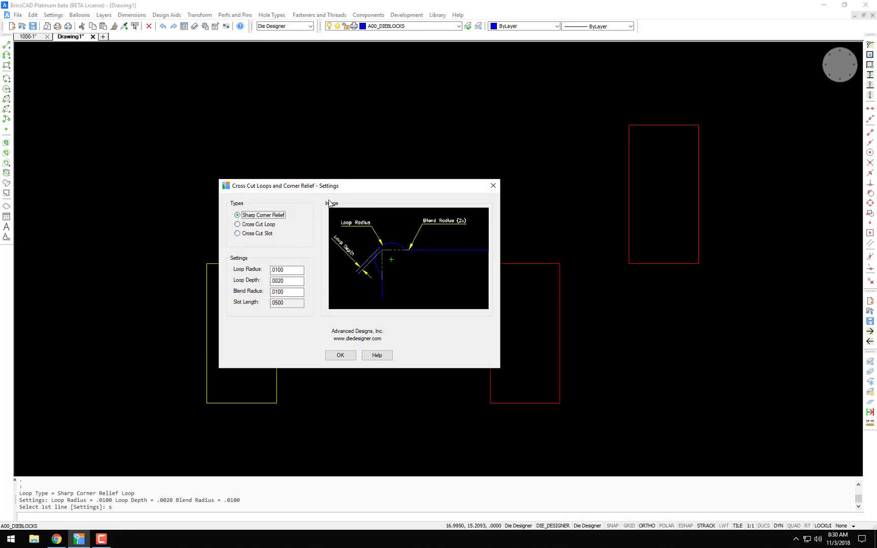
pyautogui.click(237, 224)
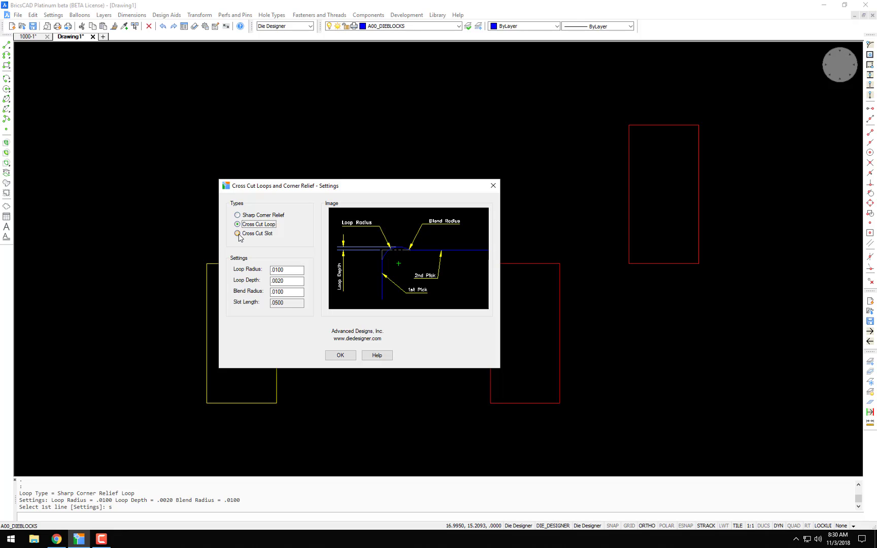
pyautogui.click(237, 234)
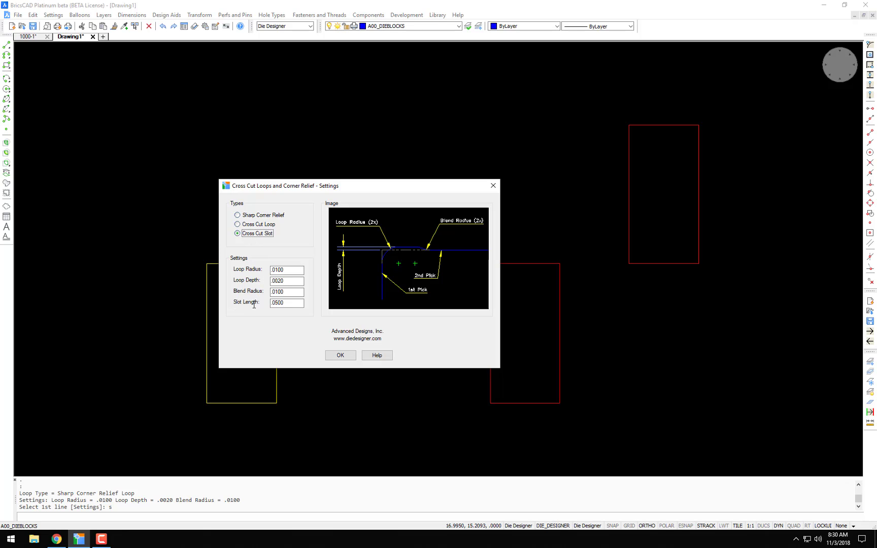
pyautogui.click(238, 216)
# Step: Read the help for Cross Cut Loops and Corner Relief, and close the help and the settings
pyautogui.click(383, 358)
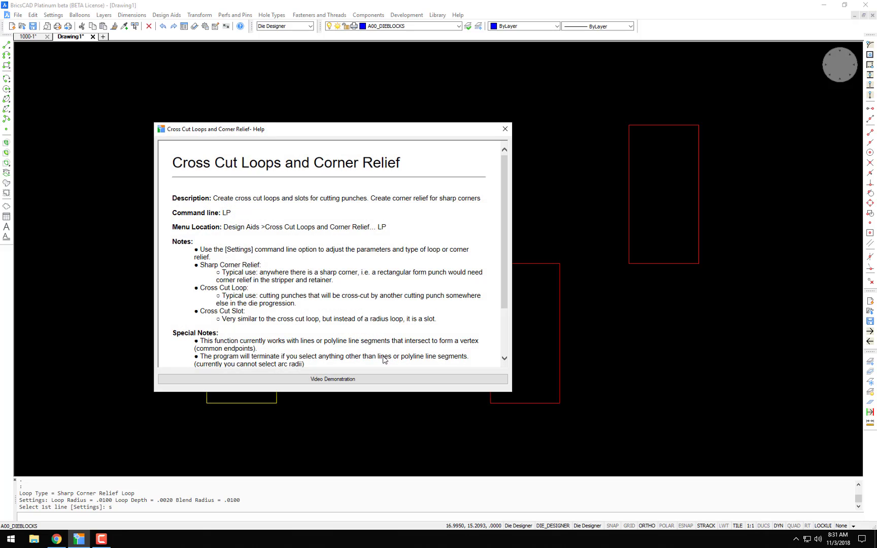
pyautogui.scroll(-2, 306, 245)
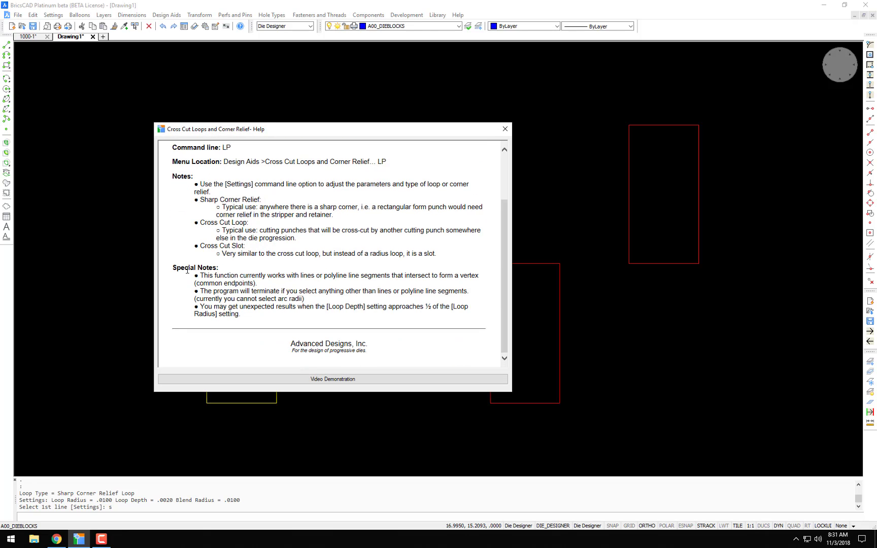
pyautogui.scroll(2, 224, 230)
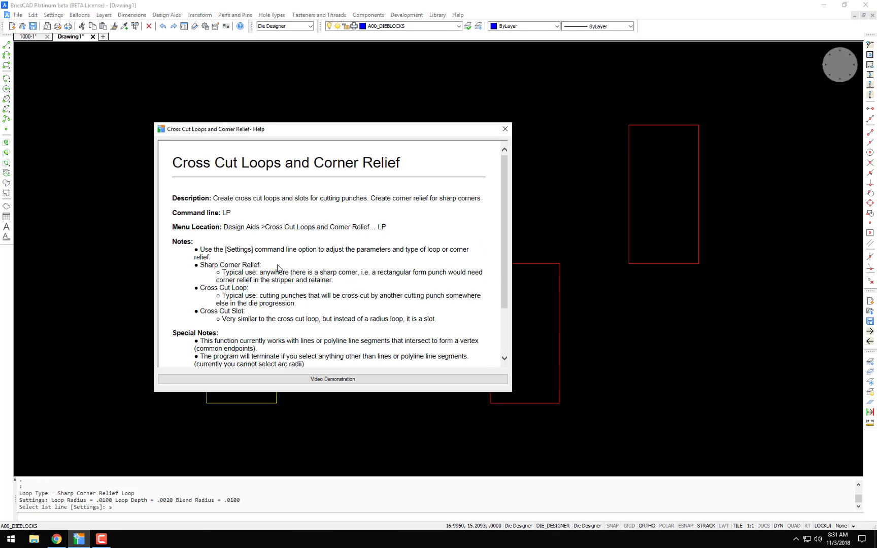
pyautogui.click(505, 130)
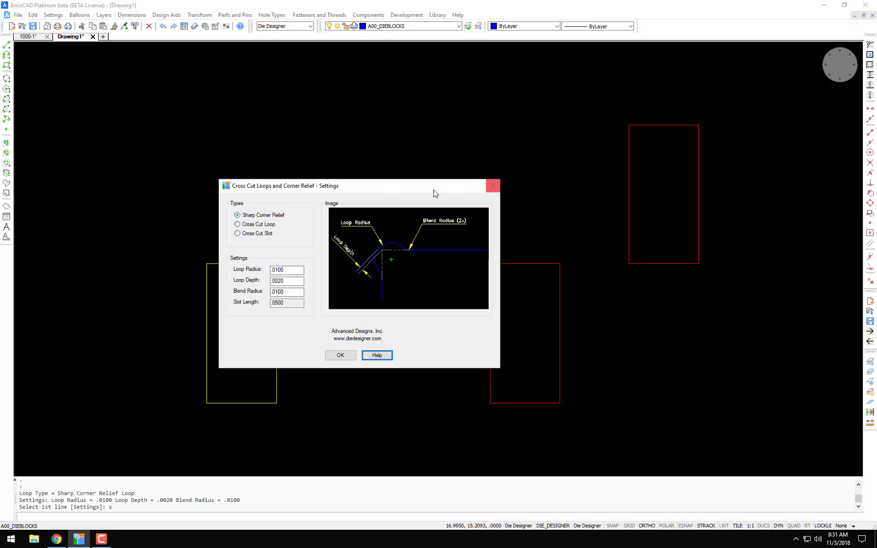
pyautogui.moveTo(415, 189); pyautogui.dragTo(576, 198)
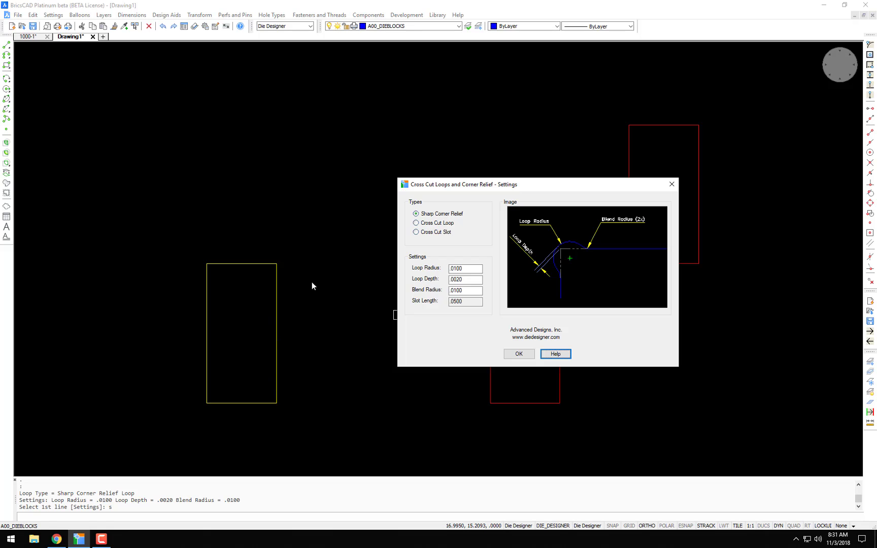
pyautogui.moveTo(538, 187); pyautogui.dragTo(447, 195)
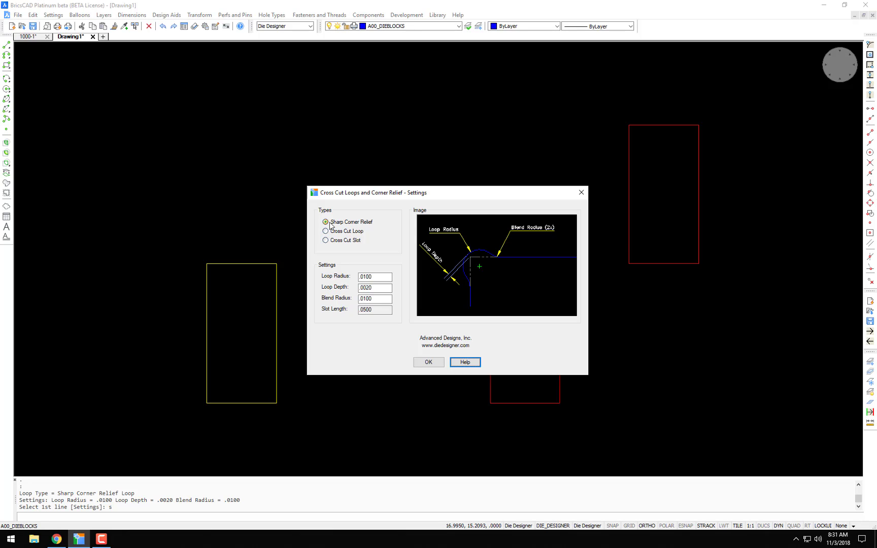
pyautogui.click(581, 193)
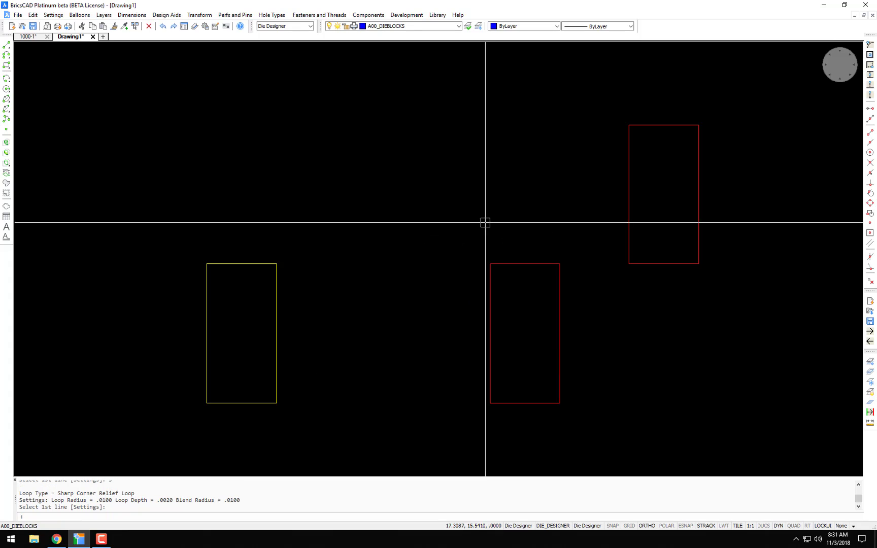
# Step: Offset the yellow rectangle outward by the .0002 stripper clearance and zoom in on its upper-right corner
pyautogui.click(207, 287)
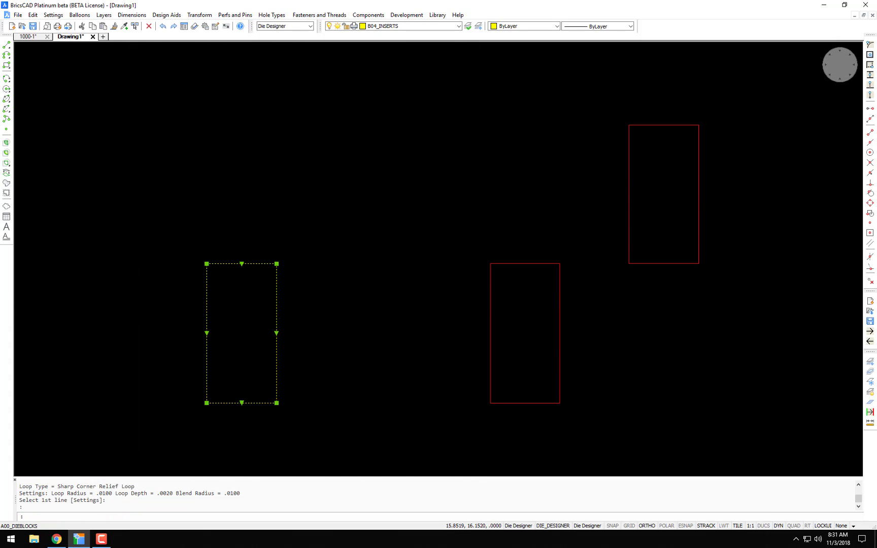
pyautogui.click(52, 16)
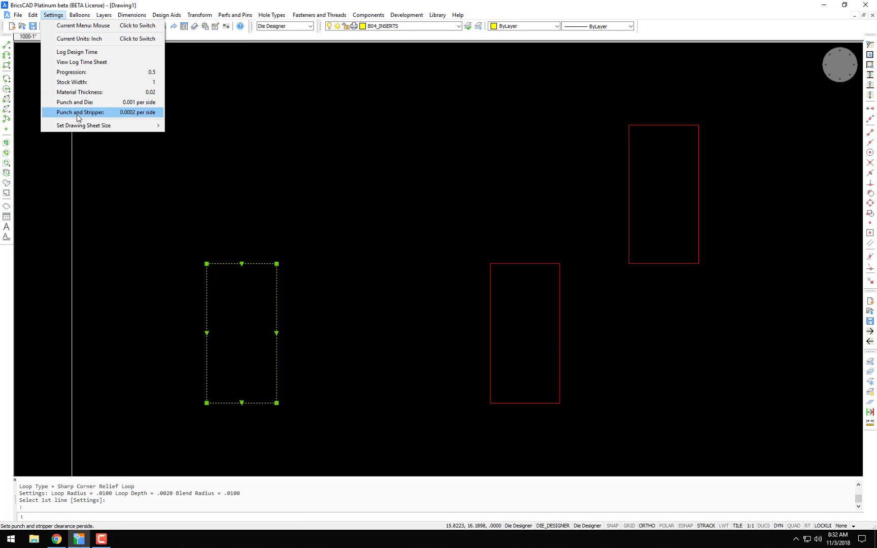
pyautogui.click(149, 120)
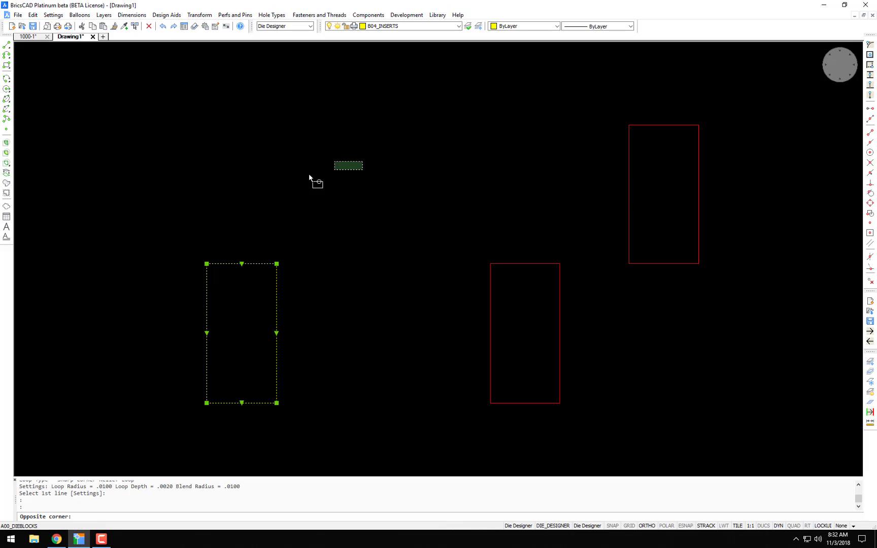
pyautogui.write('o')
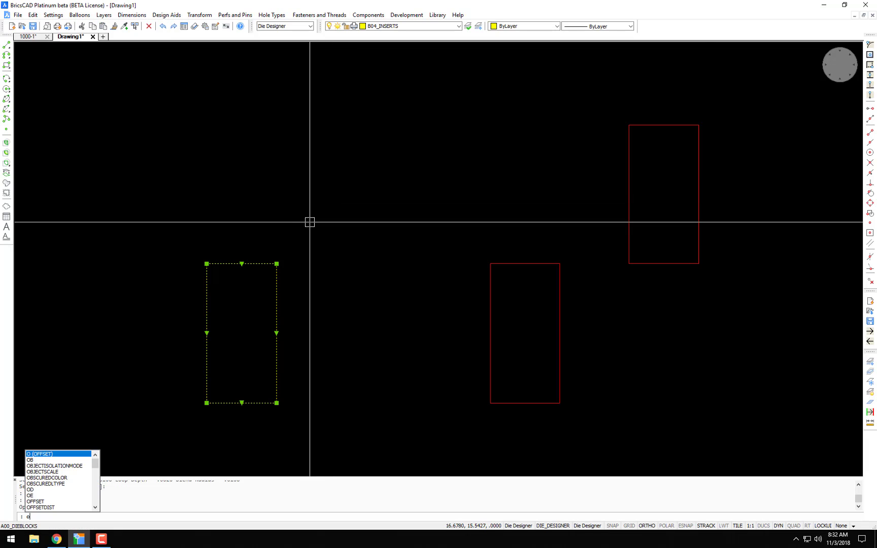
pyautogui.write('s')
pyautogui.press('Return')
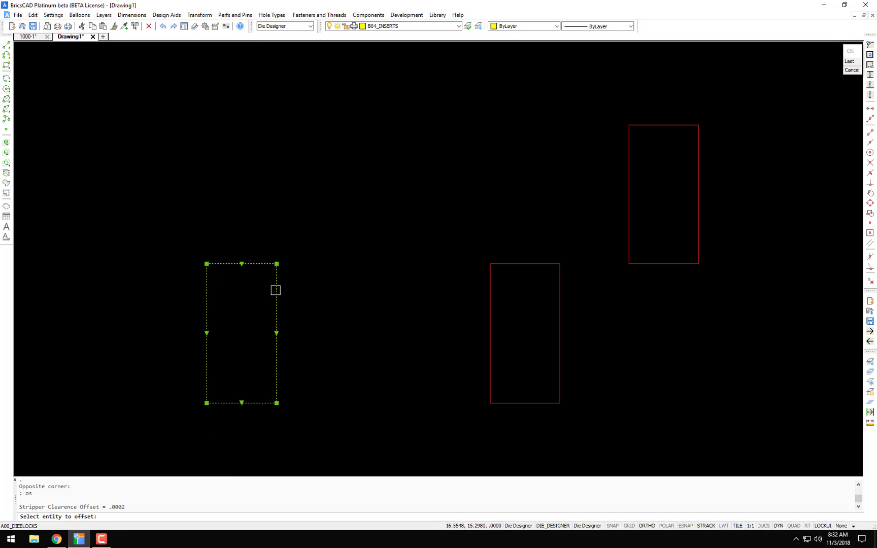
pyautogui.click(275, 292)
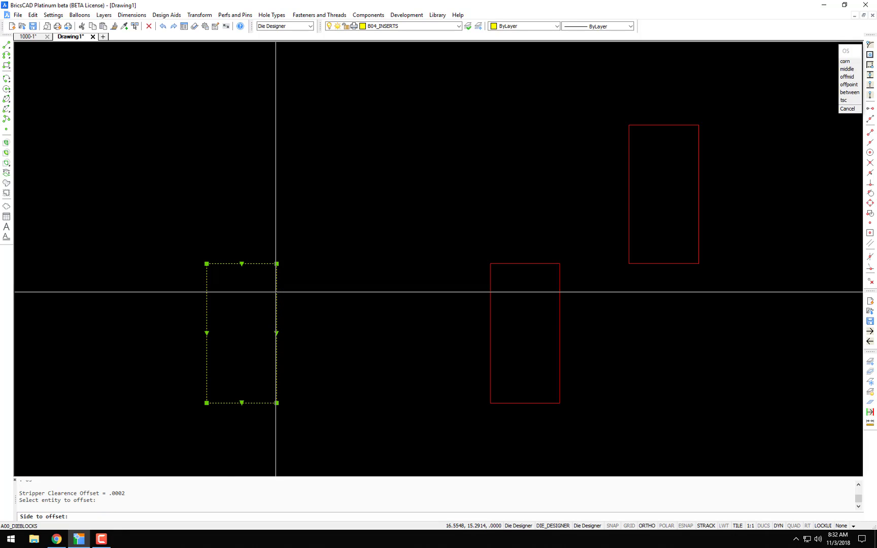
pyautogui.click(309, 290)
pyautogui.scroll(8, 252, 272)
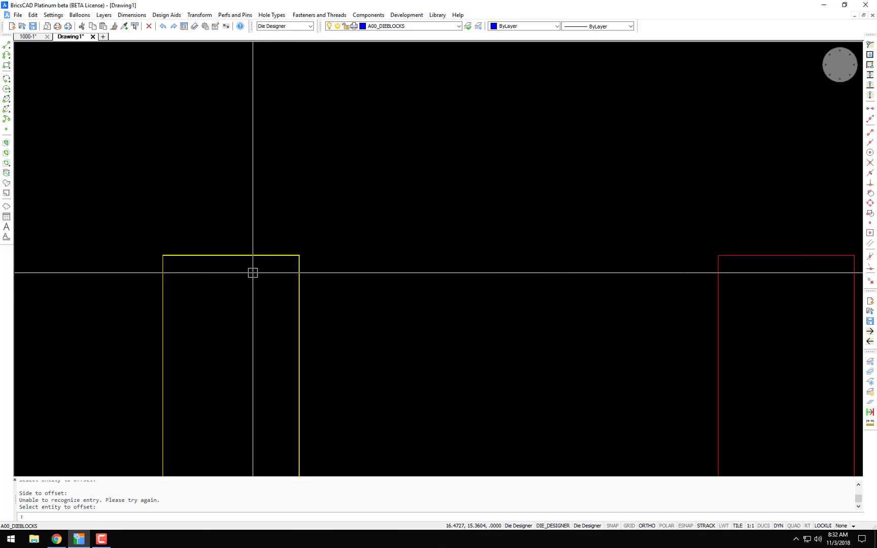
pyautogui.scroll(5, 329, 211)
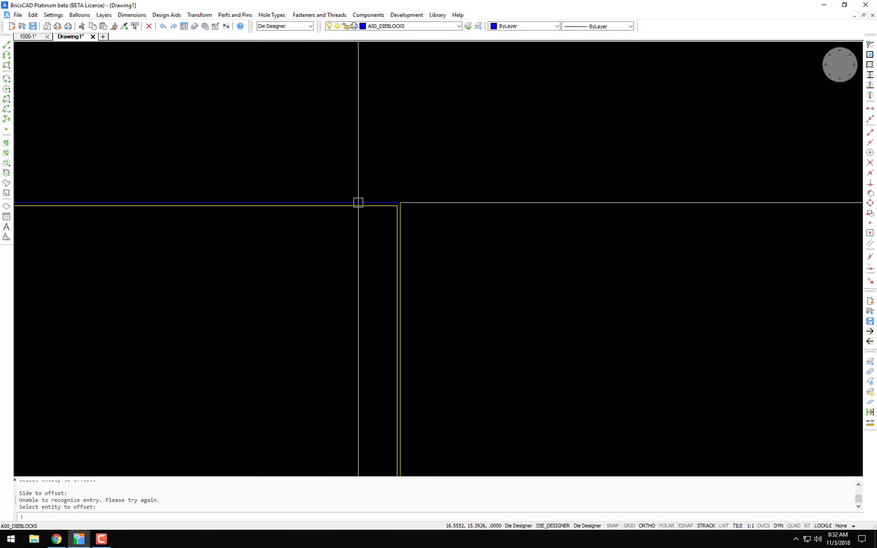
# Step: Erase the original inner yellow rectangle, keeping the stripper clearance offset
pyautogui.write('e')
pyautogui.press('Return')
pyautogui.click(425, 215)
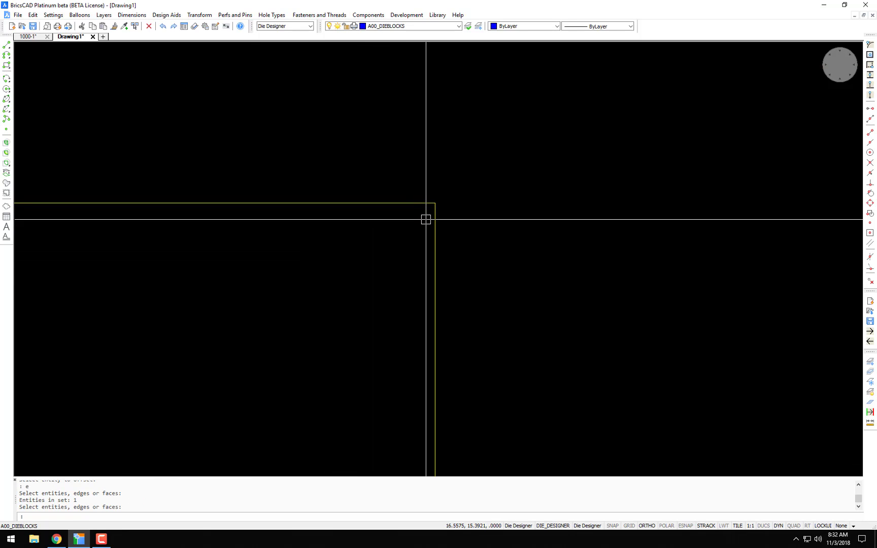
# Step: Configure the loop command for Sharp Corner Relief with loop radius .0100, loop depth .0020 and blend radius .0100
pyautogui.moveTo(425, 218)
pyautogui.mouseDown(button='middle')
pyautogui.moveTo(403, 261)
pyautogui.moveTo(318, 250)
pyautogui.mouseUp(button='middle')
pyautogui.scroll(-10, 403, 260)
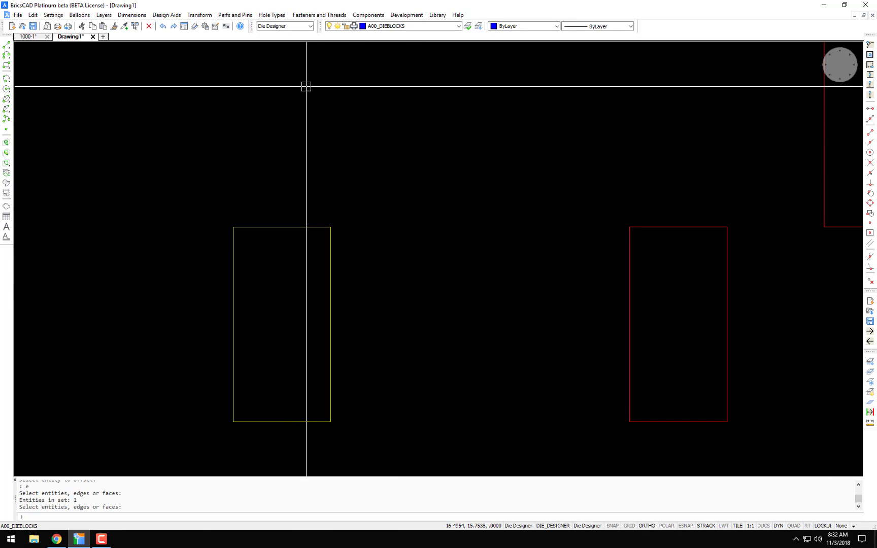
pyautogui.write('lp')
pyautogui.press('Return')
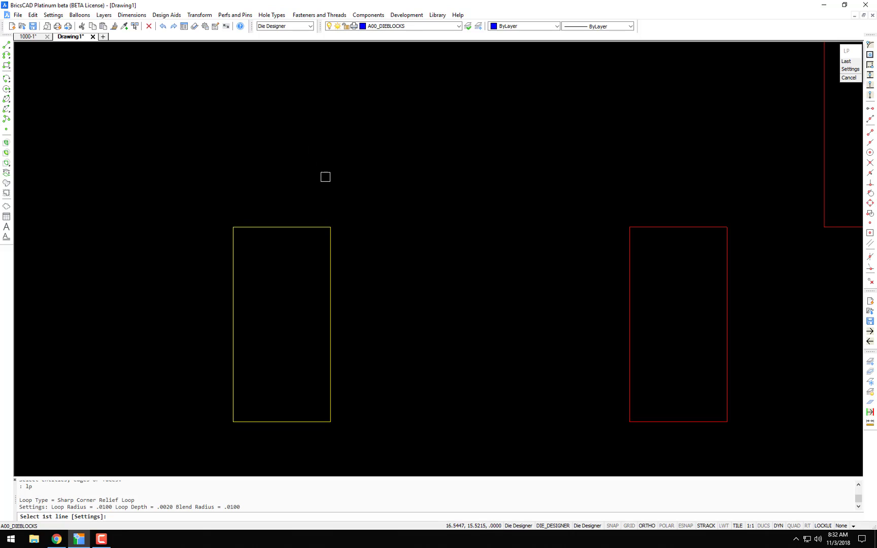
pyautogui.write('s')
pyautogui.press('Return')
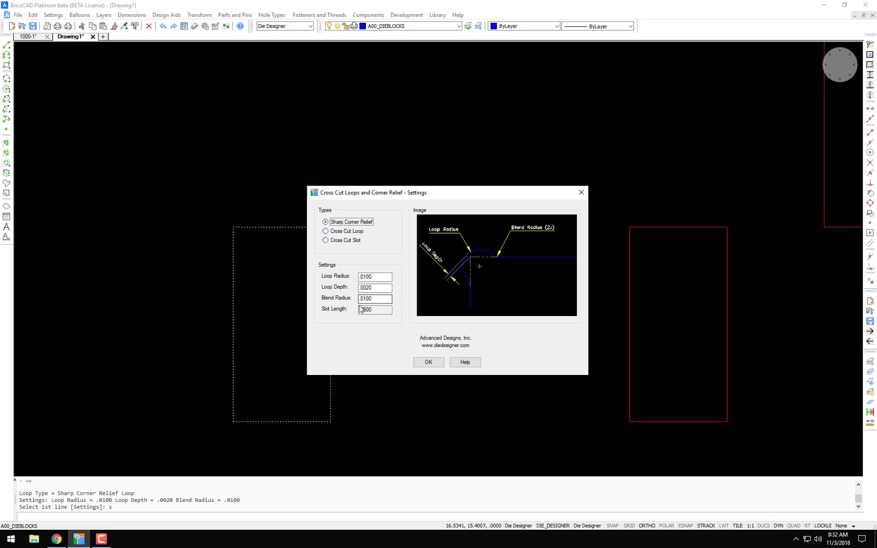
pyautogui.click(433, 364)
# Step: Add sharp corner relief loops to the two upper corners of the yellow rectangle
pyautogui.click(330, 245)
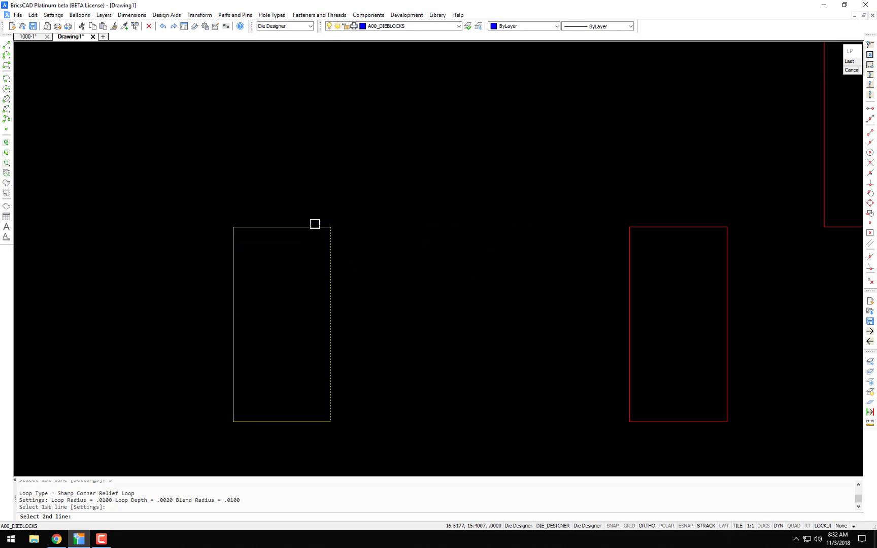
pyautogui.press('Return')
pyautogui.click(252, 228)
pyautogui.click(234, 247)
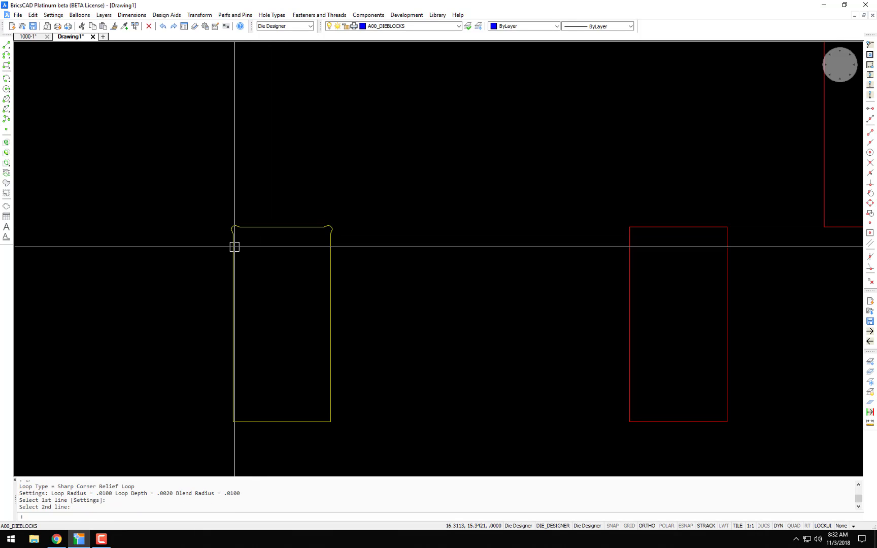
# Step: Add sharp corner relief loops to the two lower corners of the yellow rectangle
pyautogui.press('Return')
pyautogui.click(232, 295)
pyautogui.click(256, 421)
pyautogui.press('Return')
pyautogui.click(290, 421)
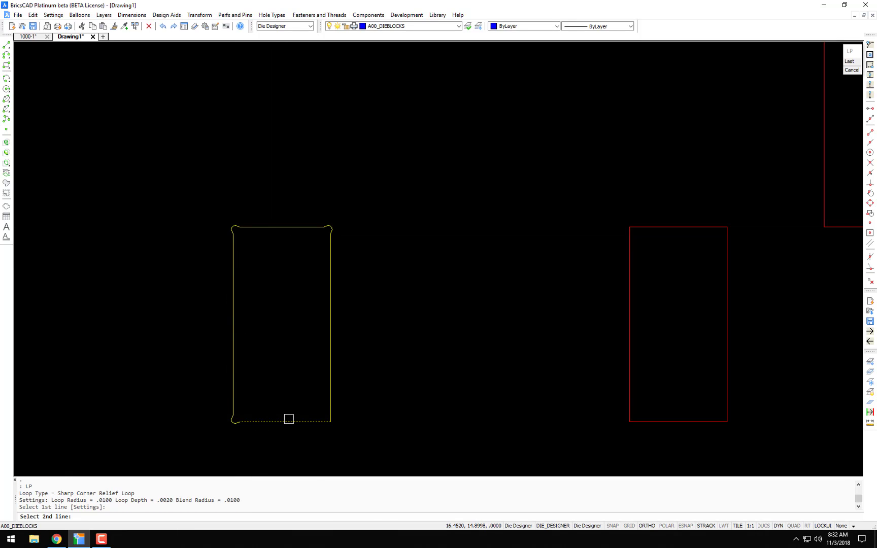
pyautogui.click(330, 397)
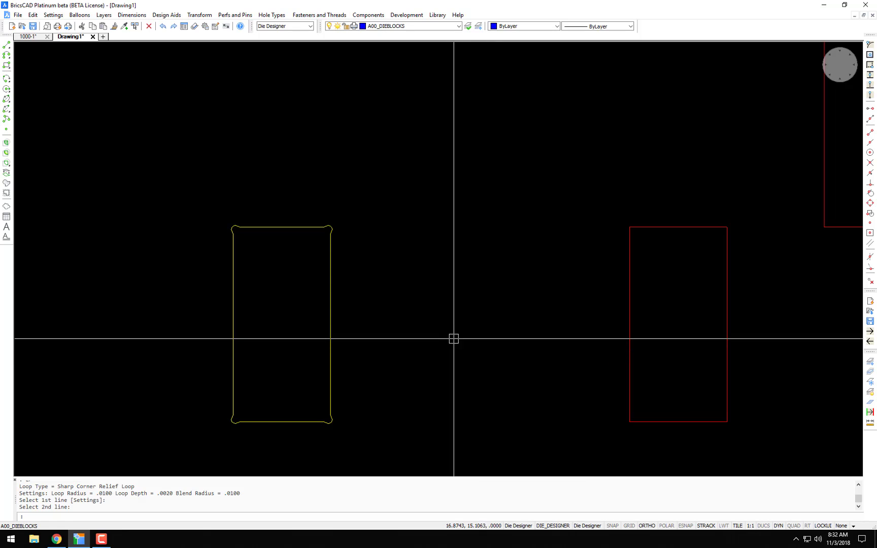
pyautogui.scroll(-3, 455, 338)
pyautogui.moveTo(522, 316)
pyautogui.mouseDown(button='middle')
pyautogui.moveTo(290, 293)
pyautogui.moveTo(338, 243)
pyautogui.moveTo(362, 256)
pyautogui.mouseUp(button='middle')
pyautogui.scroll(-1, 290, 293)
pyautogui.scroll(4, 317, 279)
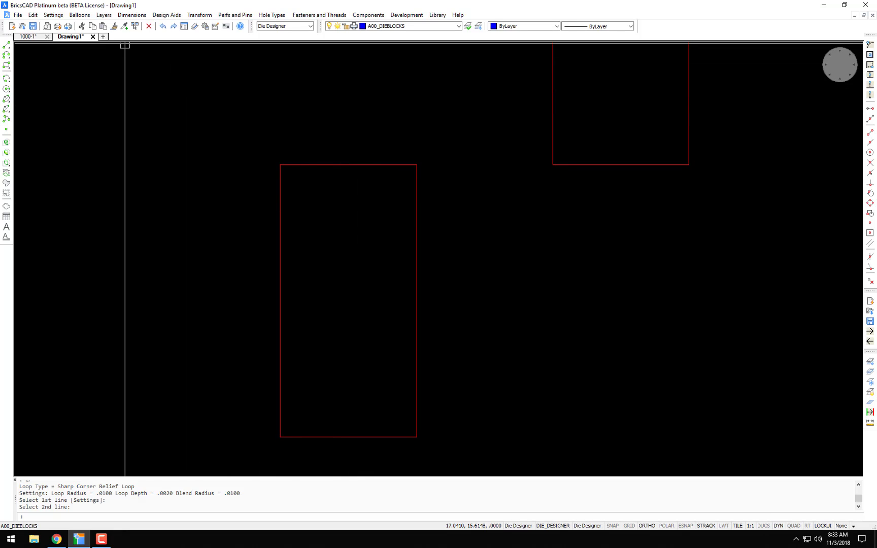
pyautogui.click(168, 16)
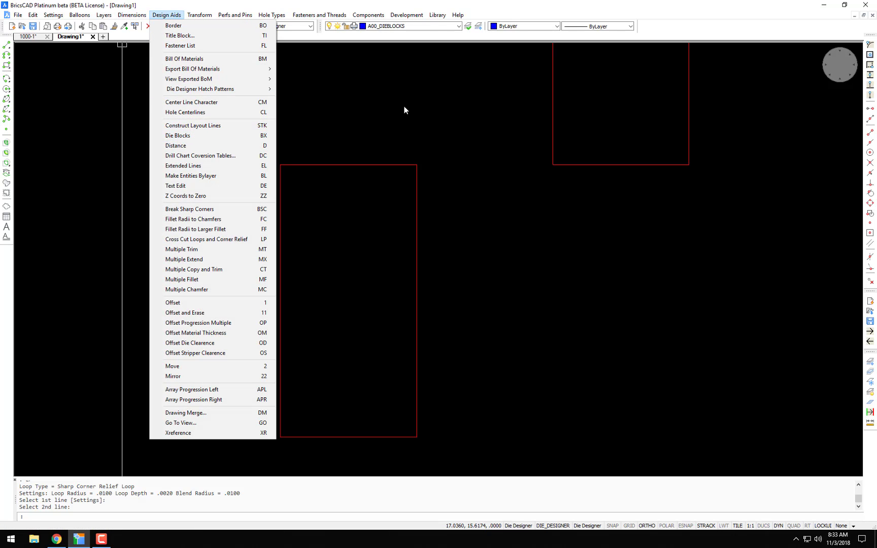
pyautogui.click(381, 115)
# Step: Measure the distance from the upper red rectangle's lower-left corner to the lower red rectangle's upper-left corner
pyautogui.scroll(-5, 382, 115)
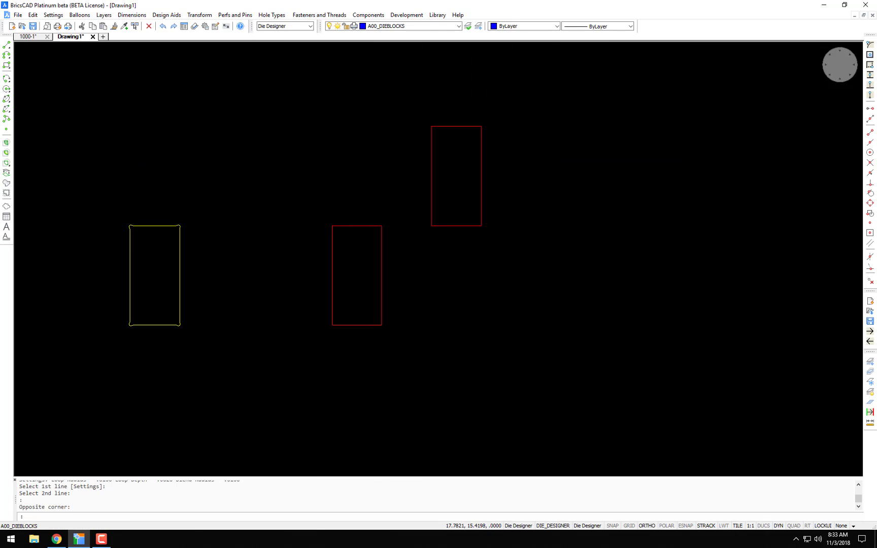
pyautogui.write('di')
pyautogui.press('Return')
pyautogui.click(451, 227)
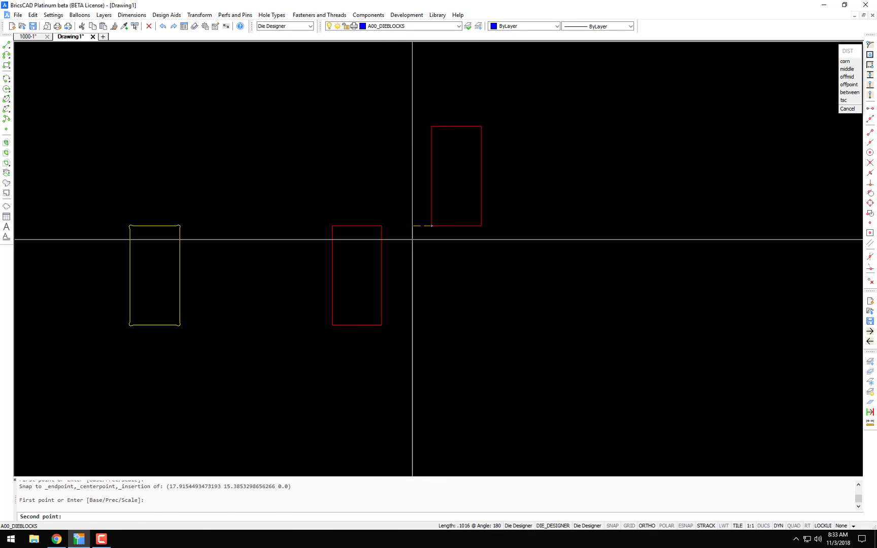
pyautogui.click(337, 225)
pyautogui.scroll(2, 358, 171)
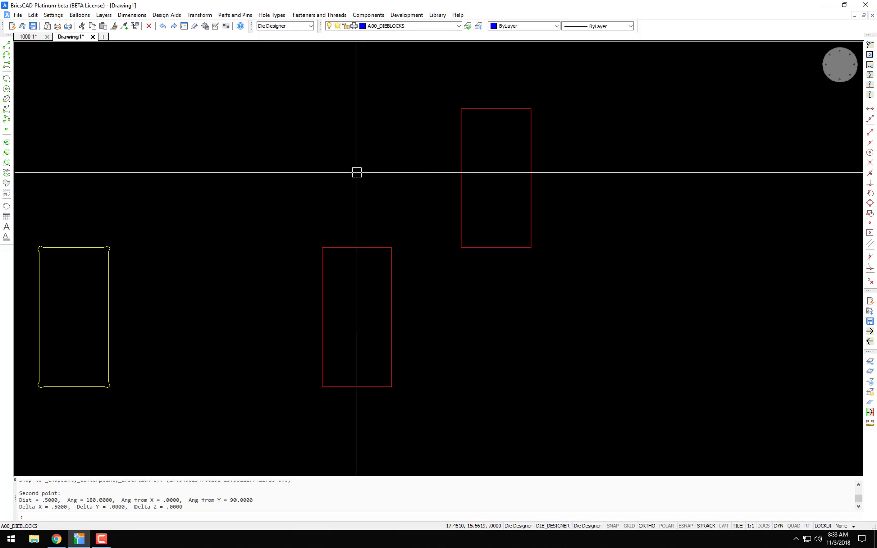
pyautogui.moveTo(376, 192)
pyautogui.mouseDown(button='middle')
pyautogui.moveTo(342, 207)
pyautogui.moveTo(321, 231)
pyautogui.mouseUp(button='middle')
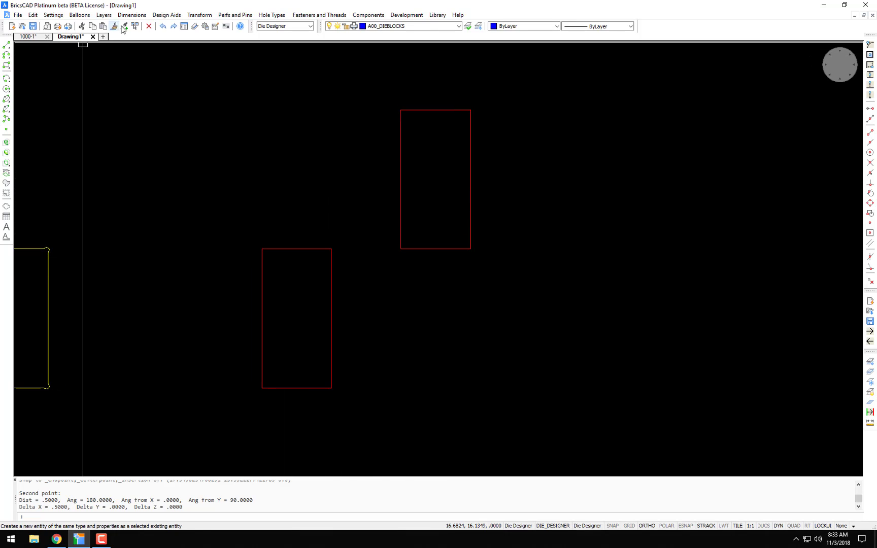
# Step: Configure the loop command for Cross Cut Loop with loop radius .0100, loop depth .0020 and blend radius .0100
pyautogui.click(167, 16)
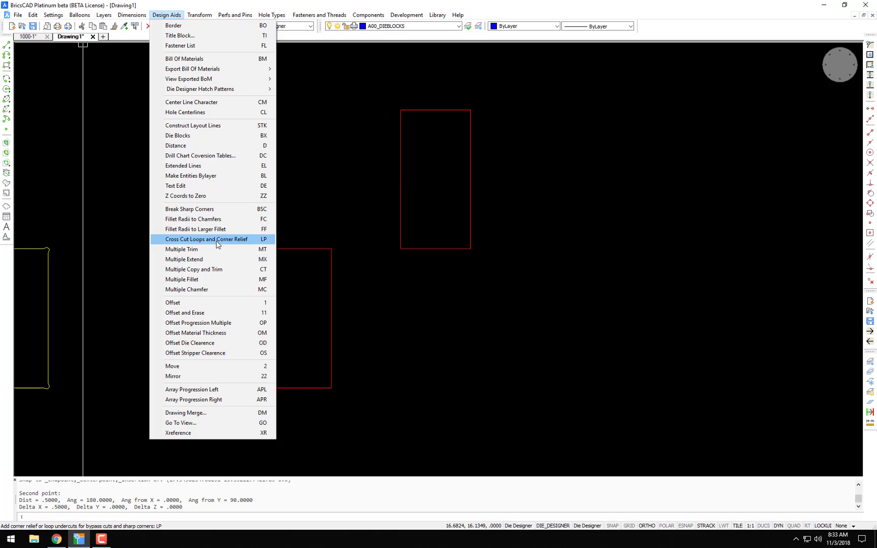
pyautogui.click(217, 240)
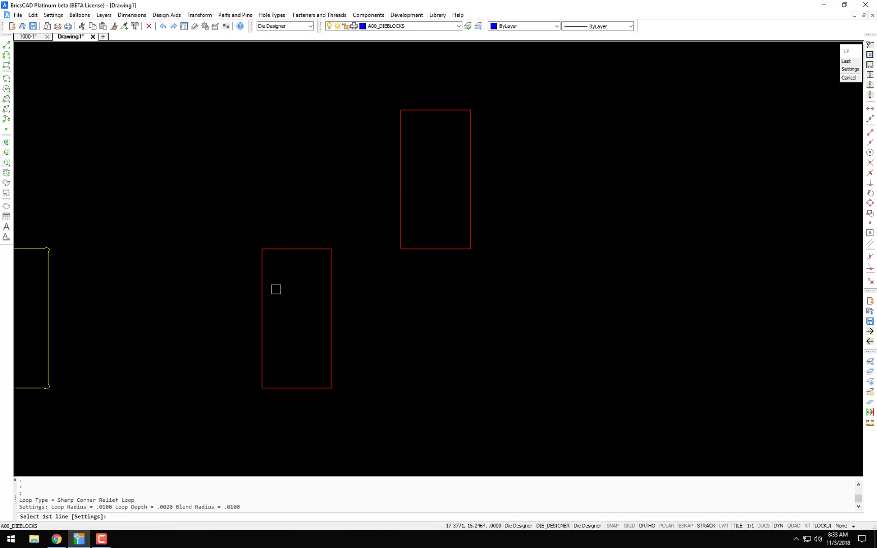
pyautogui.scroll(1, 268, 281)
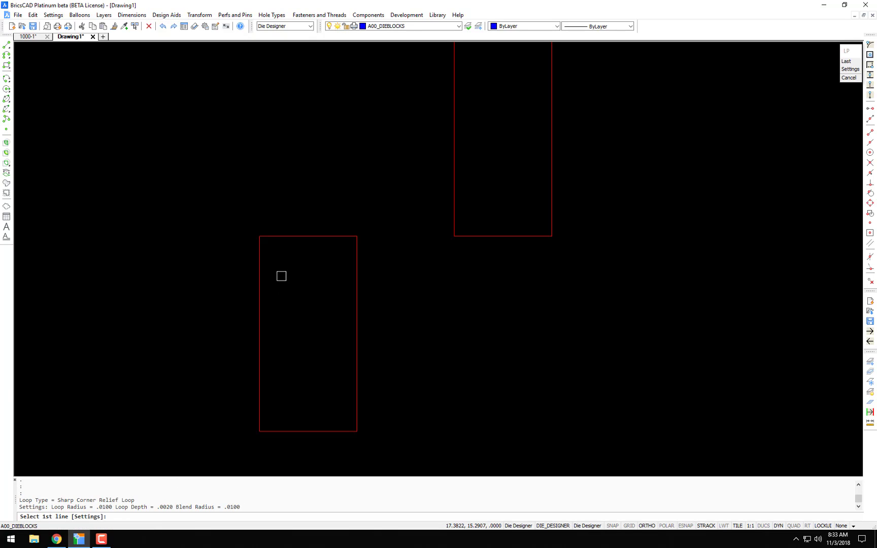
pyautogui.scroll(-2, 281, 275)
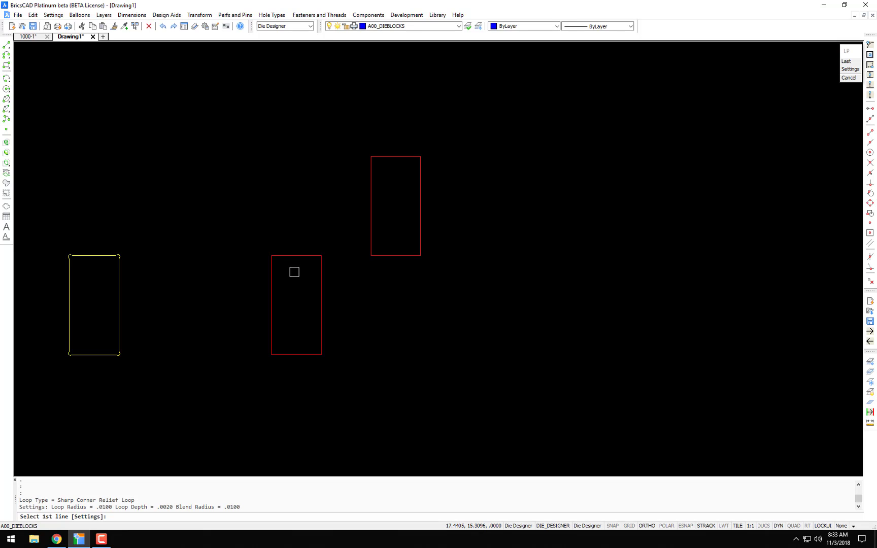
pyautogui.write('s')
pyautogui.press('Return')
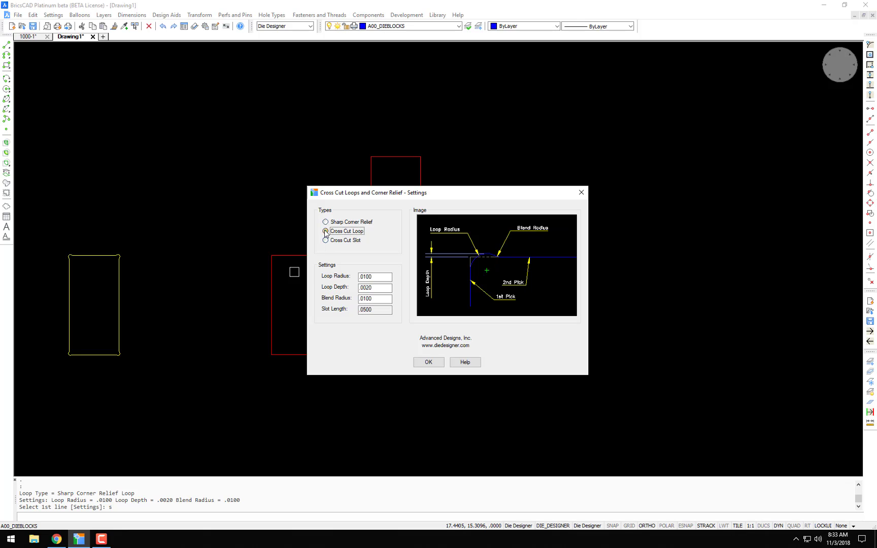
pyautogui.click(433, 363)
# Step: Add cross cut loops to the two upper corners of the lower red rectangle, tangent to its top edge
pyautogui.scroll(3, 313, 258)
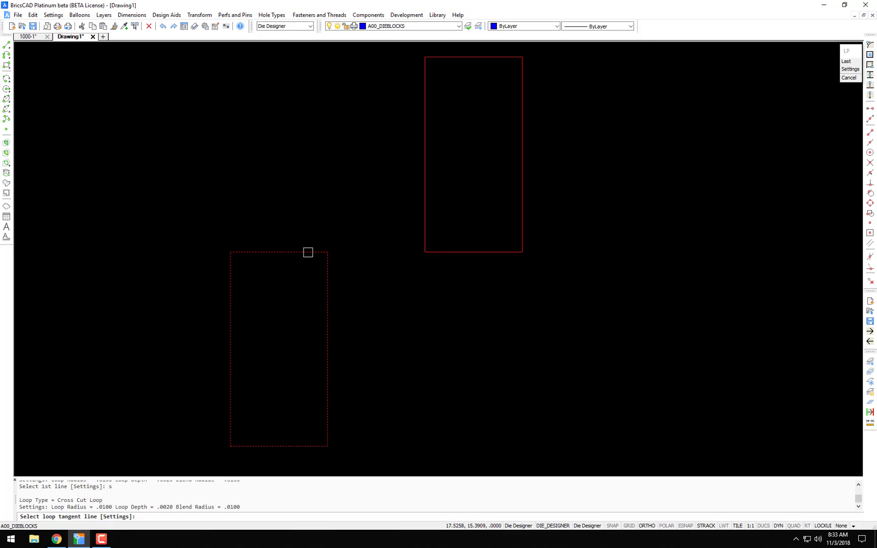
pyautogui.click(308, 252)
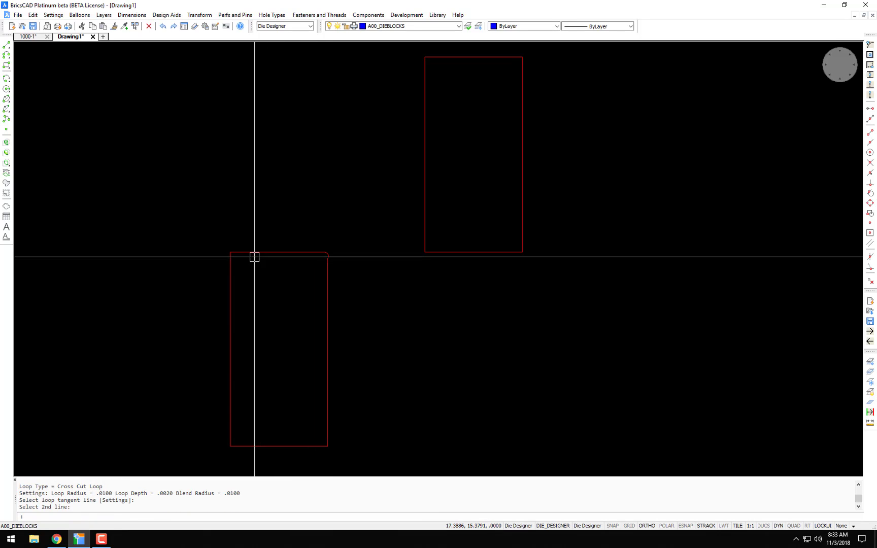
pyautogui.click(231, 261)
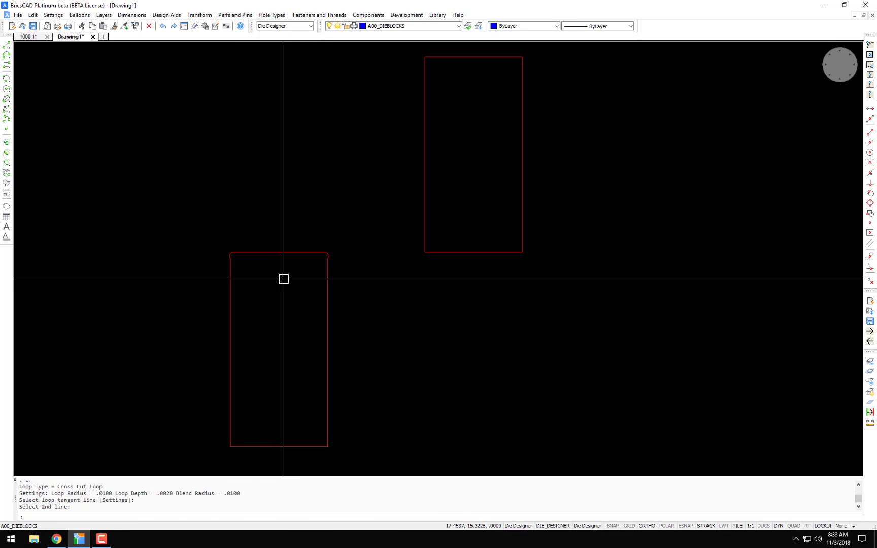
# Step: Copy the looped red rectangle .5 horizontally to the right, directly beneath the upper red rectangle
pyautogui.write('co')
pyautogui.press('Return')
pyautogui.click(282, 252)
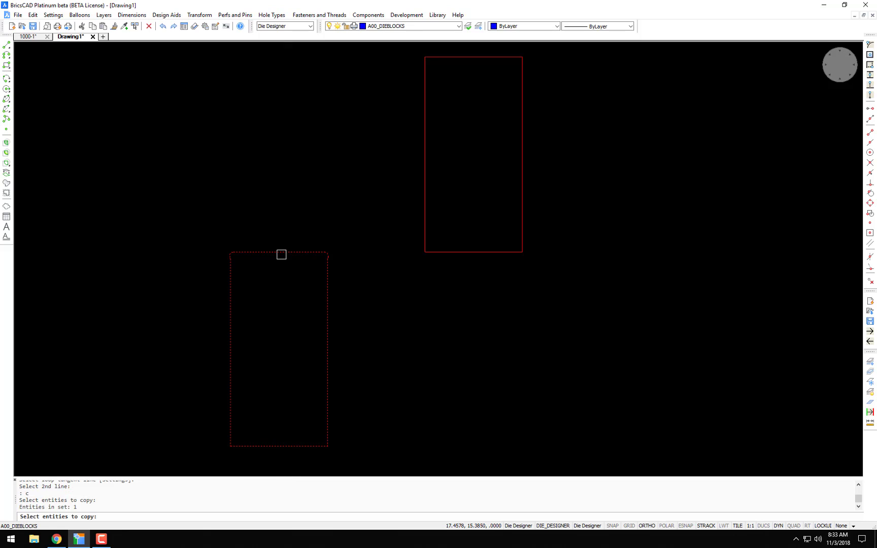
pyautogui.press('Return')
pyautogui.click(253, 207)
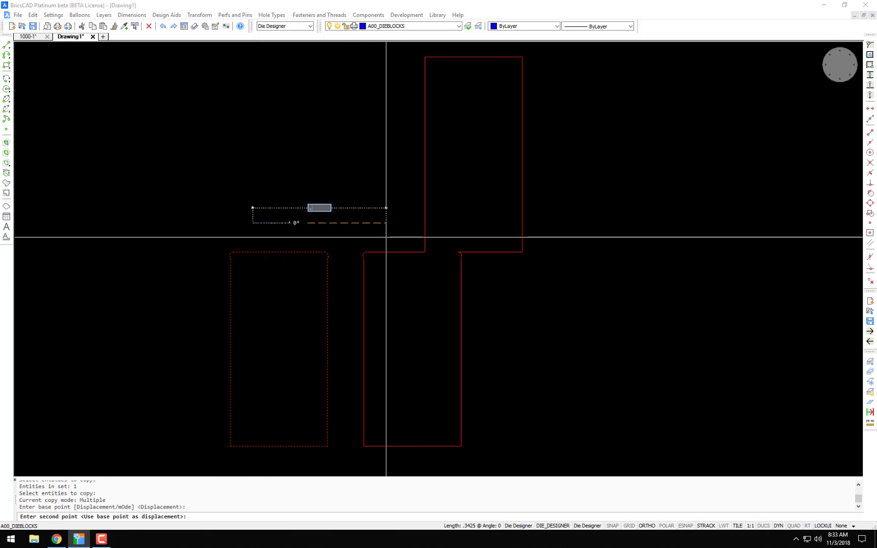
pyautogui.write('.5')
pyautogui.press('Return')
pyautogui.press('Return')
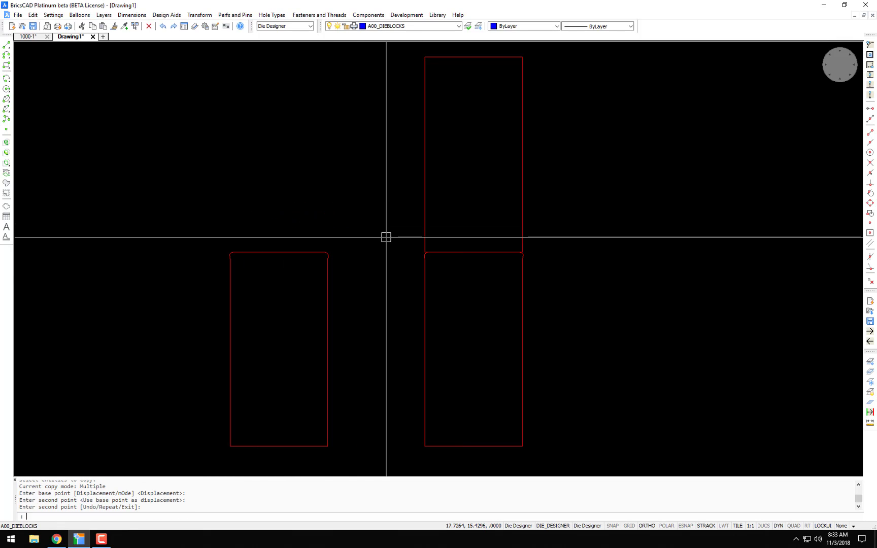
# Step: Make STRIP the current layer and move the copied rectangle beneath the upper red rectangle onto it
pyautogui.click(450, 28)
pyautogui.moveTo(455, 60); pyautogui.dragTo(452, 118)
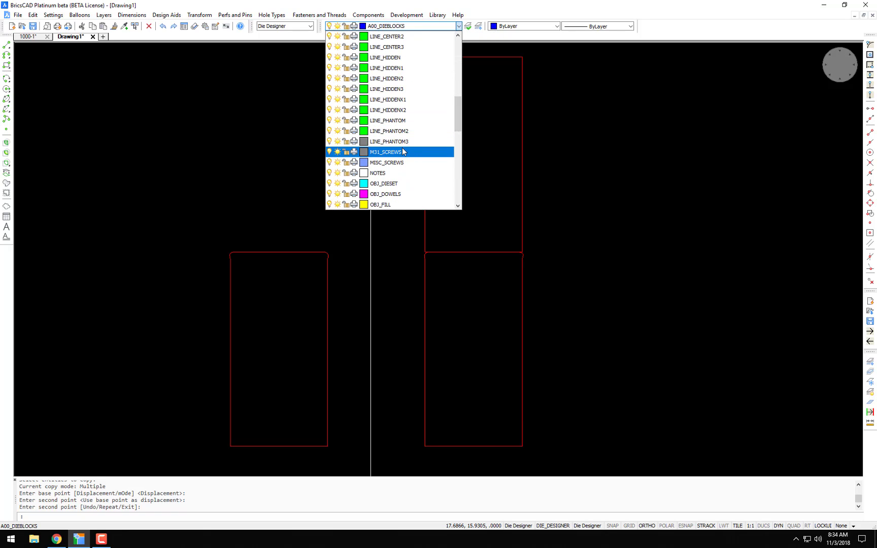
pyautogui.scroll(-10, 406, 179)
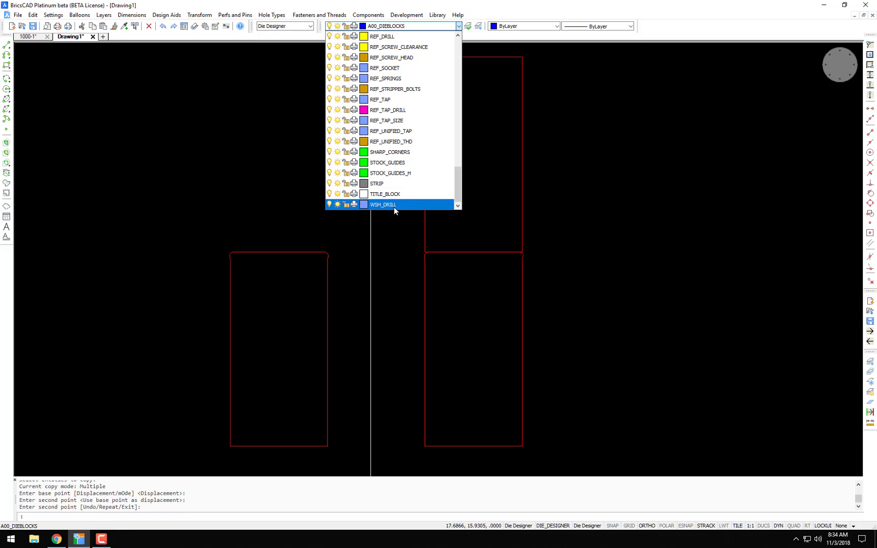
pyautogui.click(383, 184)
pyautogui.click(555, 274)
pyautogui.click(511, 291)
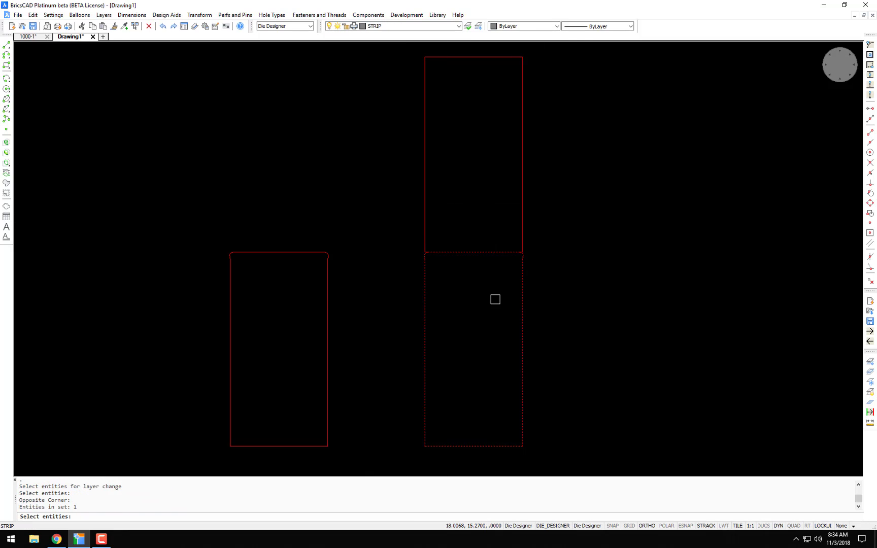
pyautogui.press('Return')
# Step: Inspect the strip outline's upper-right loop and measure the vertical distance from the loop's lower end to the outline's top edge
pyautogui.scroll(5, 512, 297)
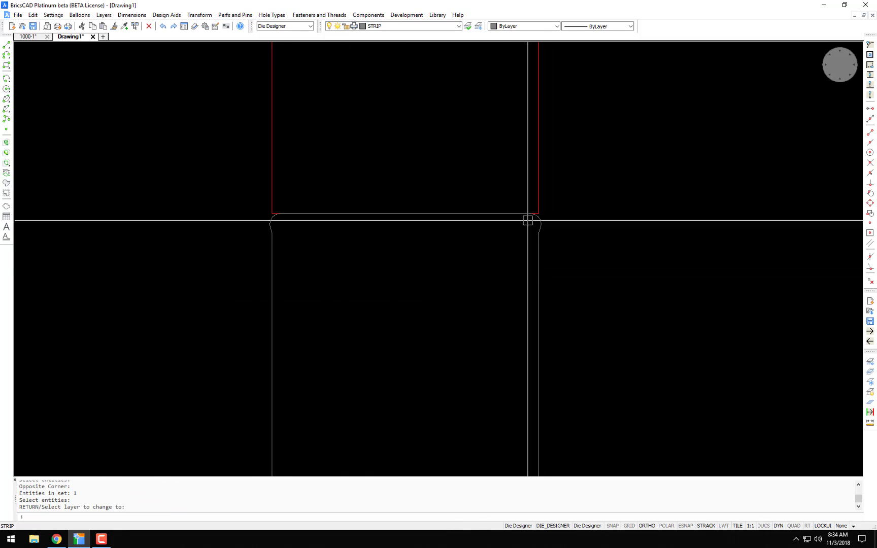
pyautogui.moveTo(560, 196); pyautogui.dragTo(444, 233, button='middle')
pyautogui.scroll(3, 509, 195)
pyautogui.scroll(-5, 465, 221)
pyautogui.scroll(-3, 476, 190)
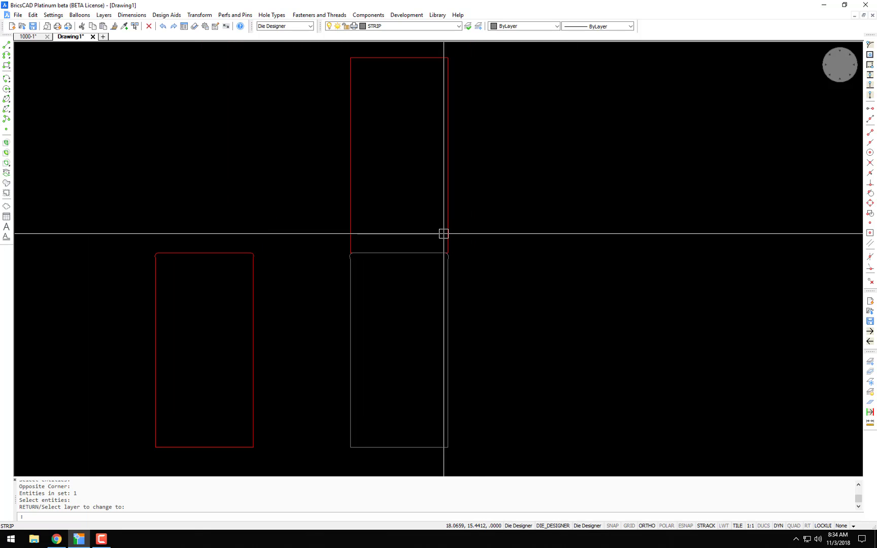
pyautogui.scroll(2, 456, 243)
pyautogui.scroll(2, 456, 290)
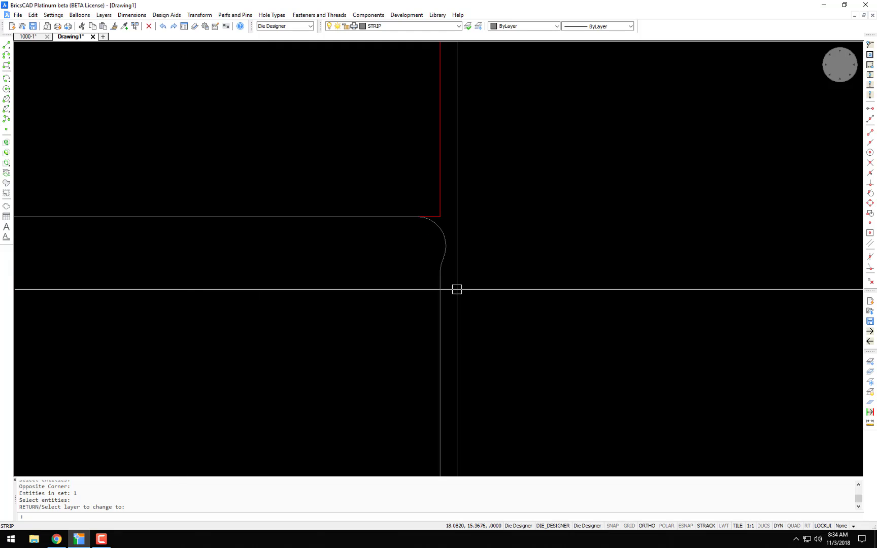
pyautogui.press('F2')
pyautogui.click(439, 271)
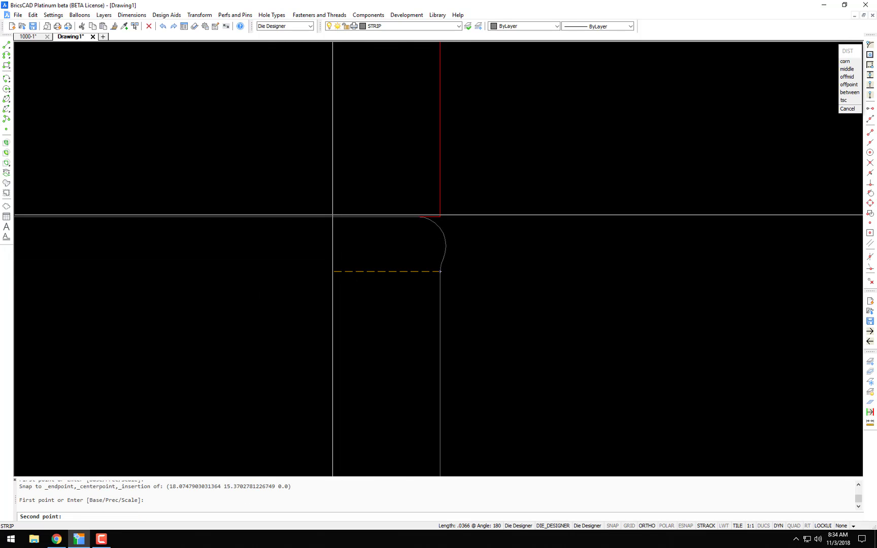
pyautogui.click(336, 214)
pyautogui.scroll(-3, 338, 216)
pyautogui.moveTo(331, 210); pyautogui.dragTo(415, 231, button='middle')
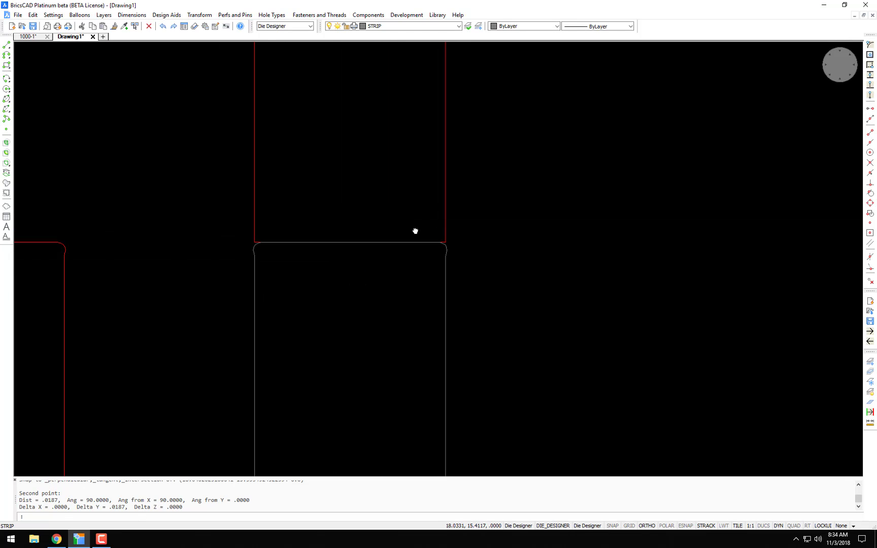
# Step: Isolate the layer of the upper red rectangle to hide the strip outline
pyautogui.write('ss')
pyautogui.press('Return')
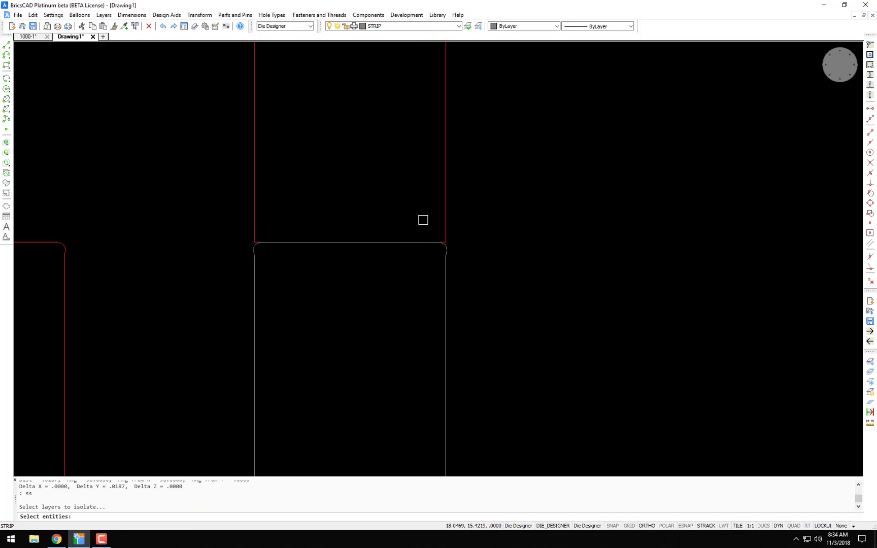
pyautogui.press('Return')
# Step: Stretch the bottom edge of the upper red rectangle downward by .02
pyautogui.write('s')
pyautogui.press('Return')
pyautogui.click(500, 198)
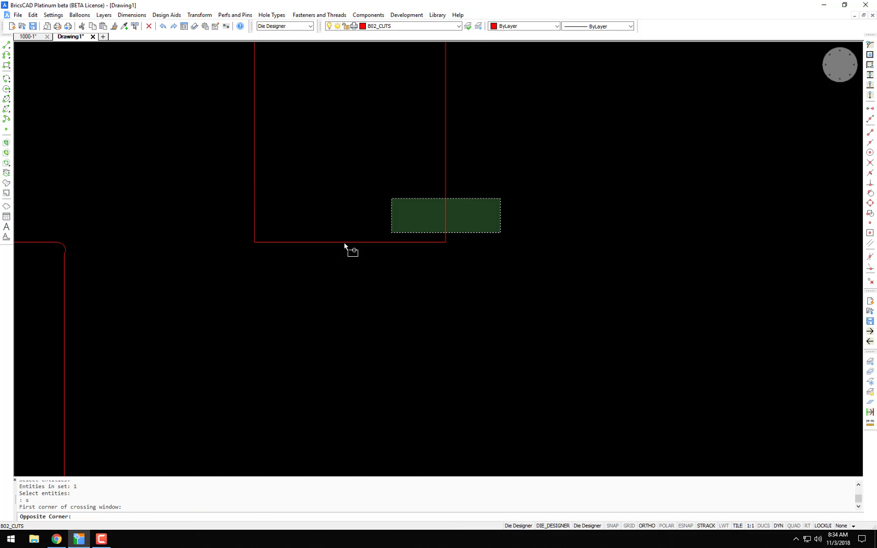
pyautogui.click(215, 278)
pyautogui.press('Return')
pyautogui.click(354, 191)
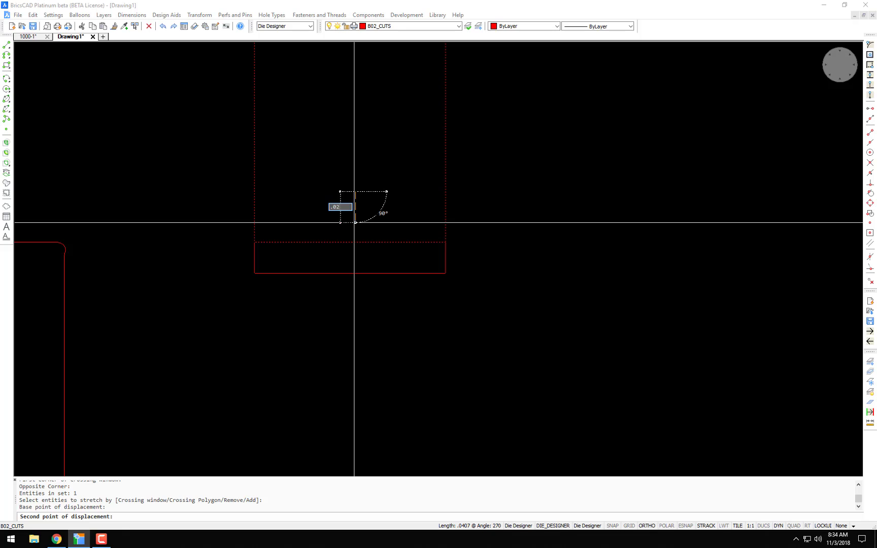
pyautogui.write('.02')
pyautogui.press('Return')
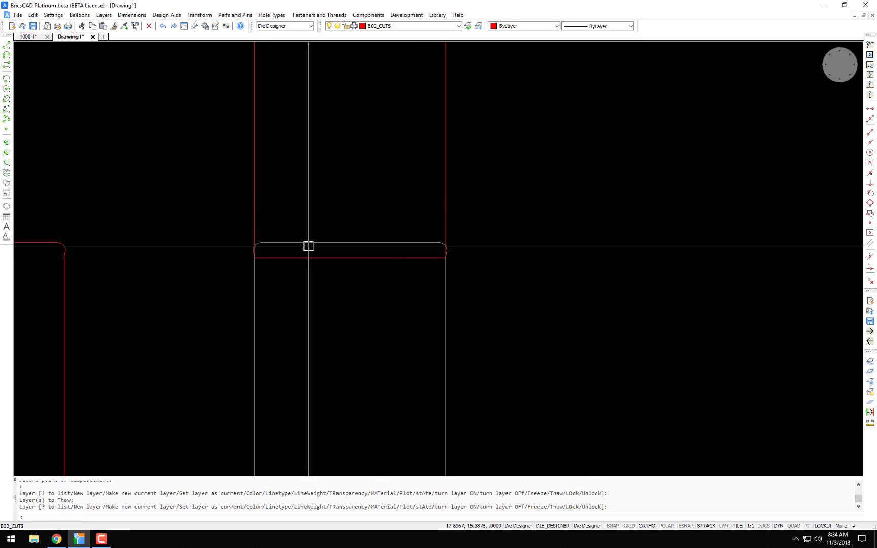
# Step: Fillet the lower-left corner of the stretched red rectangle with a radius of .01
pyautogui.scroll(5, 290, 251)
pyautogui.write('f')
pyautogui.press('Return')
pyautogui.write('r')
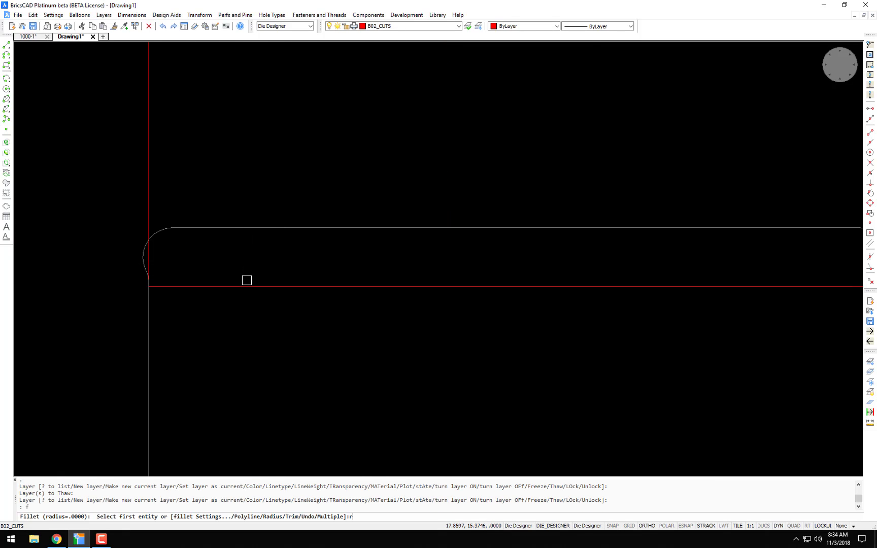
pyautogui.press('Return')
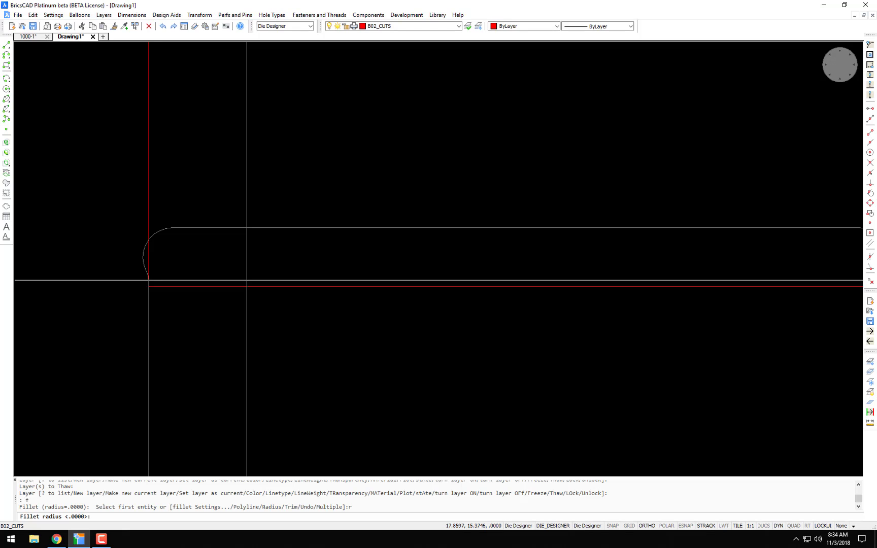
pyautogui.write('.01')
pyautogui.press('Return')
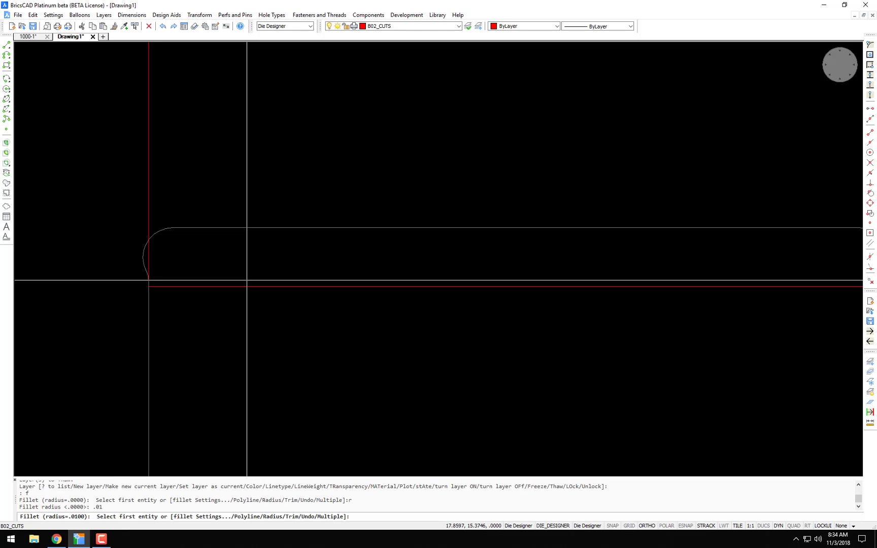
pyautogui.press('Return')
pyautogui.press('Return')
pyautogui.click(247, 284)
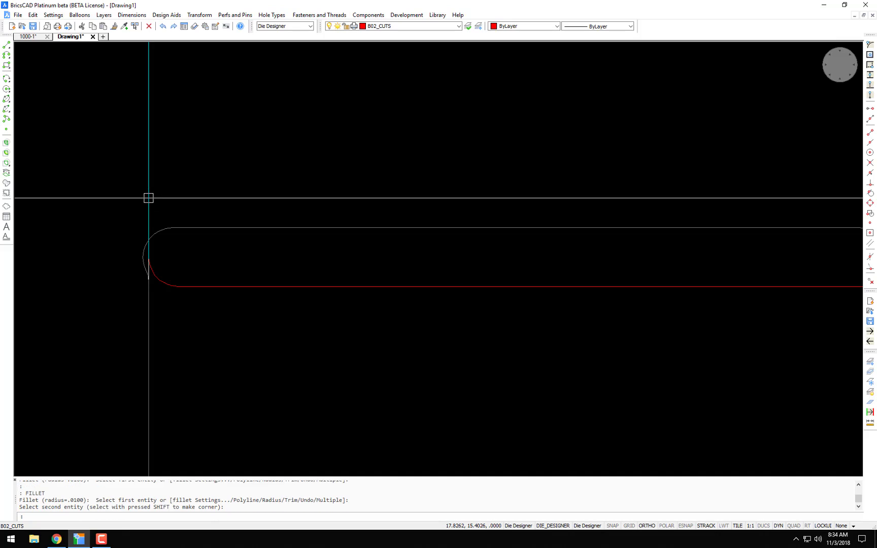
pyautogui.click(149, 198)
# Step: Fillet the lower-right corner of the stretched red rectangle with the same .01 radius
pyautogui.press('Return')
pyautogui.scroll(-3, 289, 208)
pyautogui.click(509, 203)
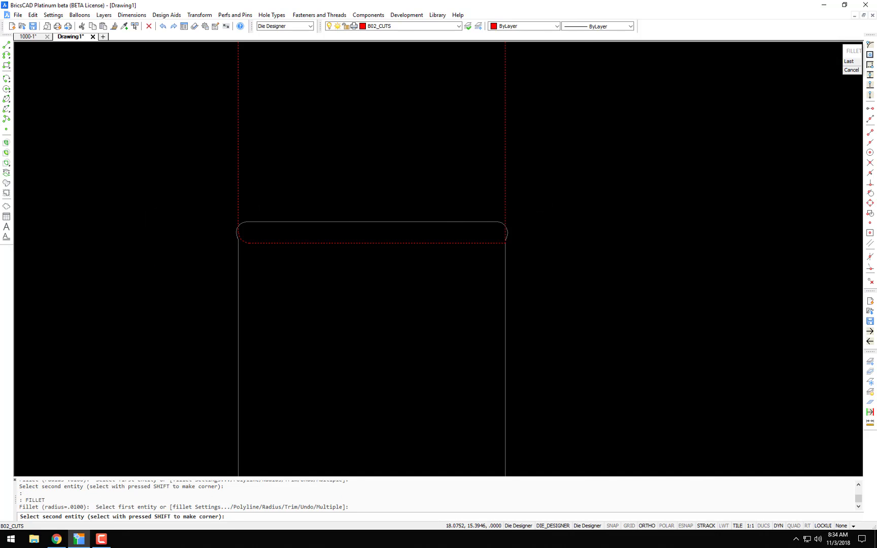
pyautogui.click(490, 241)
pyautogui.scroll(8, 541, 225)
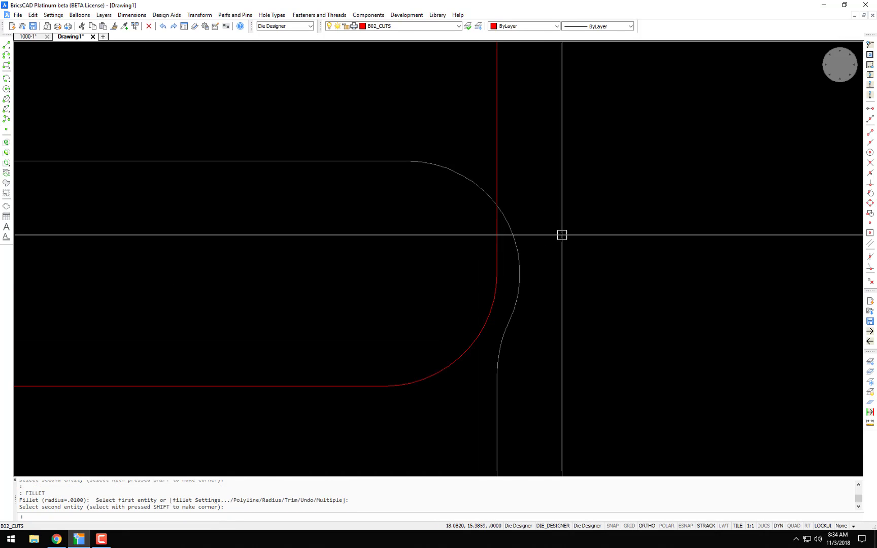
# Step: Copy the looped red rectangle straight up from its lower-right corner, aligning its bottom with the stretched rectangle's top edge
pyautogui.scroll(-10, 582, 319)
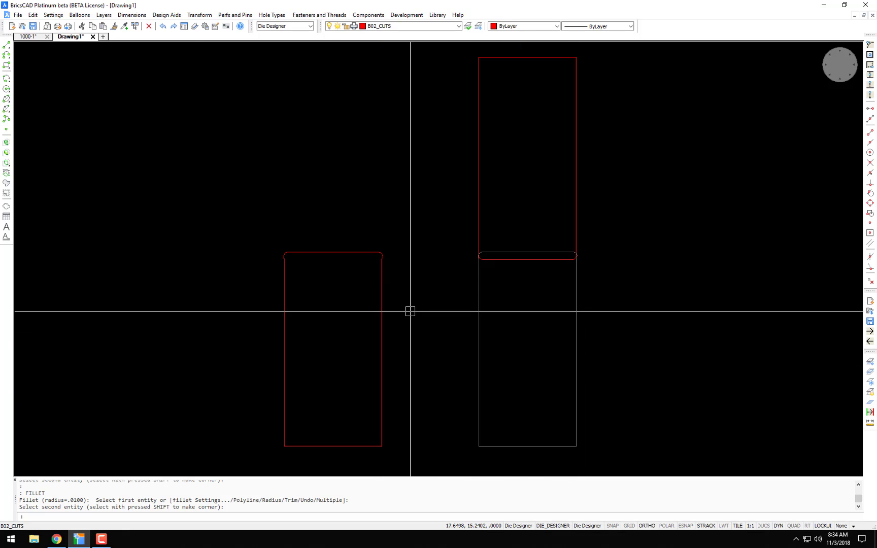
pyautogui.moveTo(435, 275); pyautogui.dragTo(432, 294, button='middle')
pyautogui.write('co')
pyautogui.press('Return')
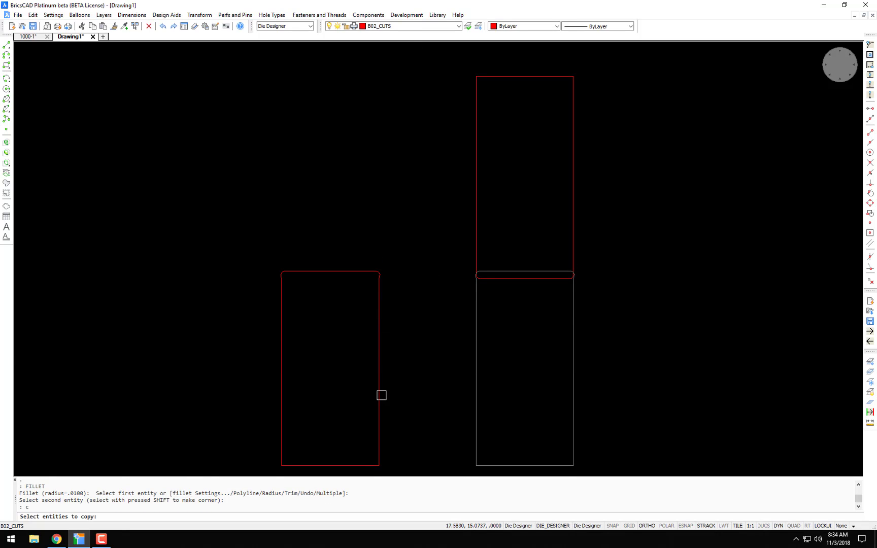
pyautogui.click(380, 396)
pyautogui.press('Return')
pyautogui.click(379, 465)
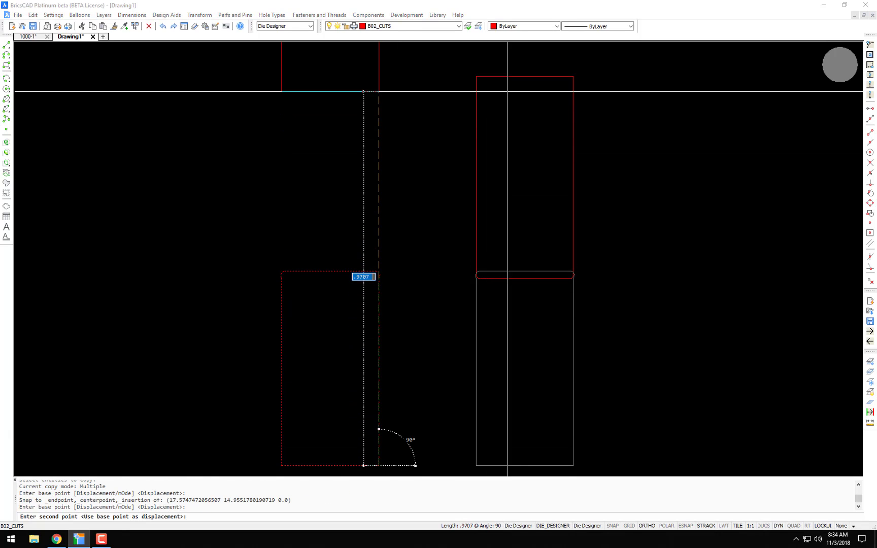
pyautogui.click(513, 76)
# Step: Set the loop type to Cross Cut Slot with loop radius .0100, loop depth .0020, blend radius .0100 and slot length .0500
pyautogui.moveTo(473, 122); pyautogui.dragTo(480, 296, button='middle')
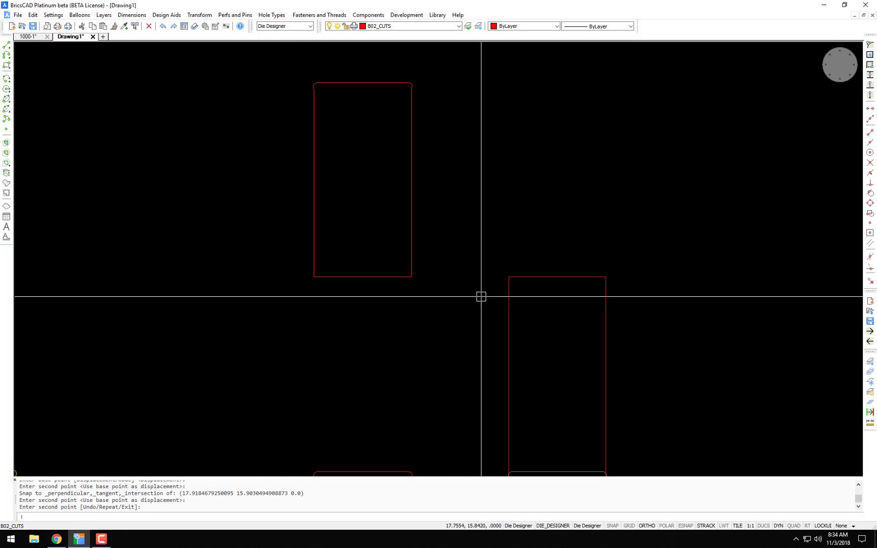
pyautogui.scroll(3, 414, 278)
pyautogui.write('lp')
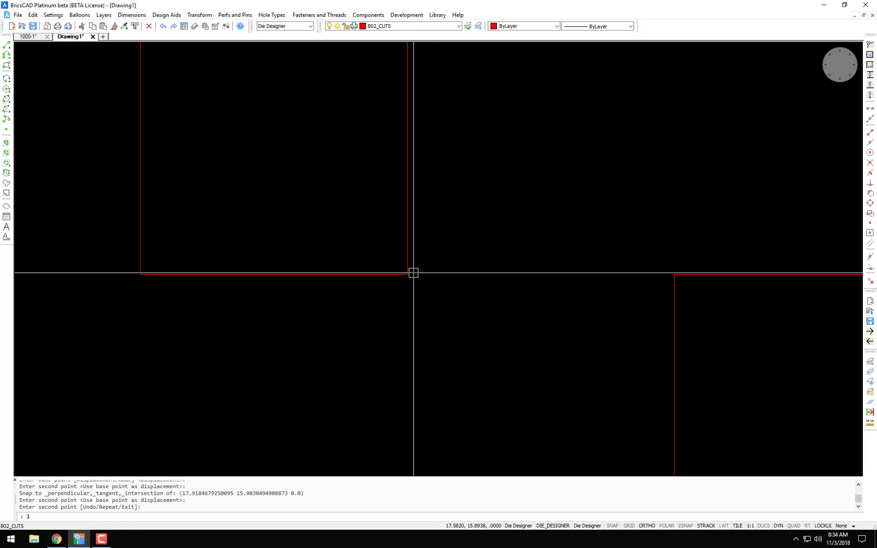
pyautogui.press('Return')
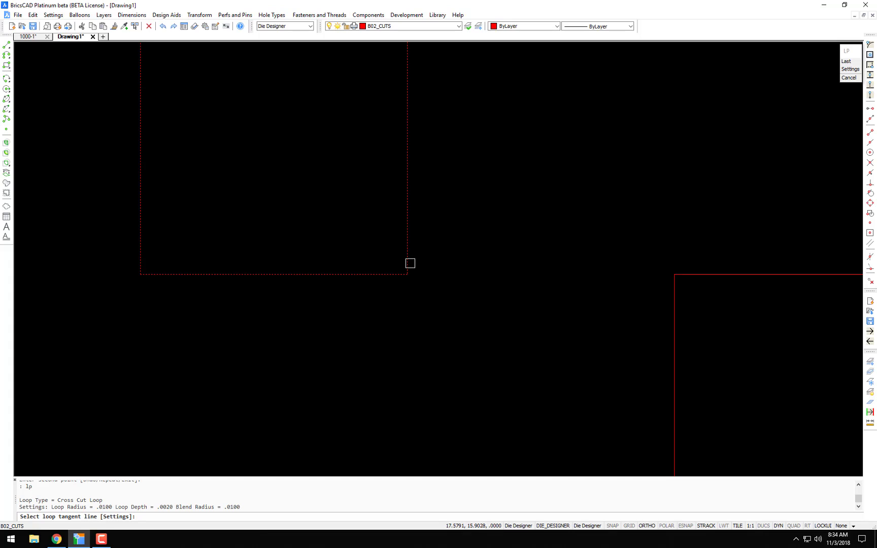
pyautogui.write('s')
pyautogui.press('Return')
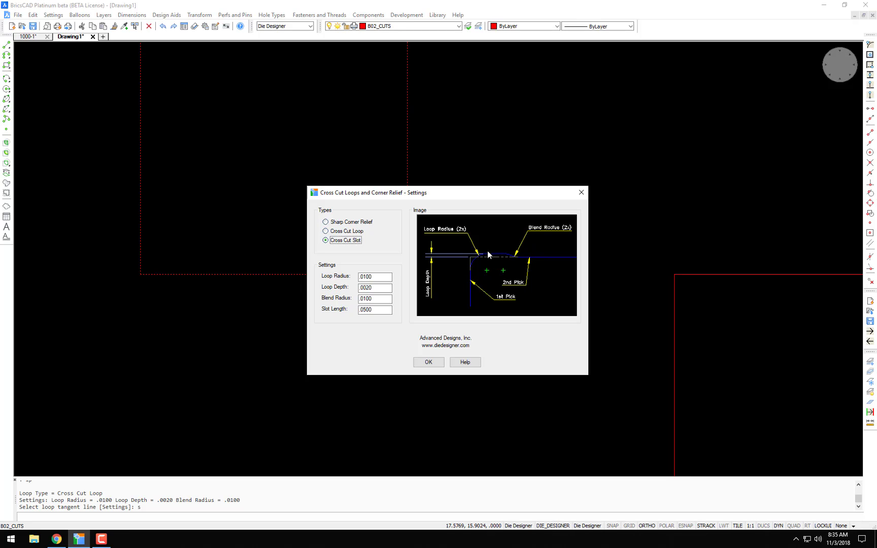
pyautogui.click(428, 363)
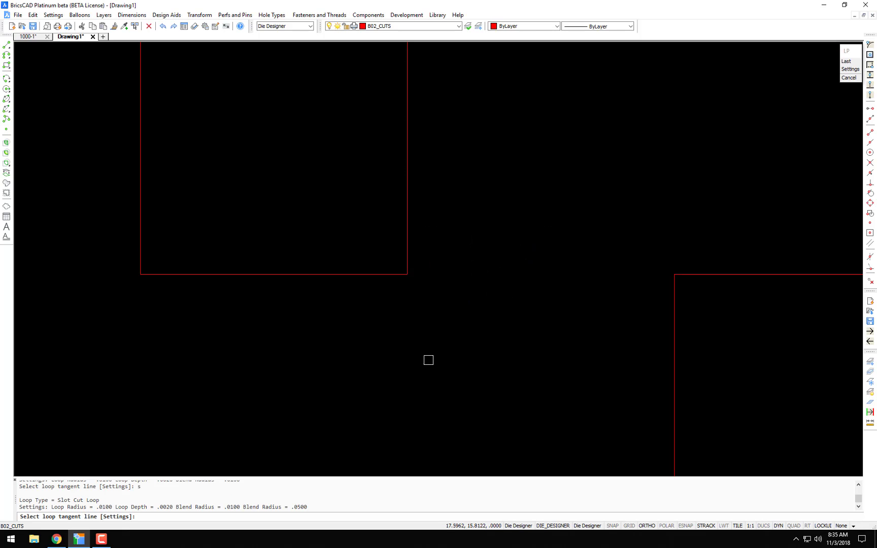
# Step: Add cross cut slots to the lower-right and lower-left corners of the upper red rectangle, using its bottom edge as the tangent line
pyautogui.click(385, 275)
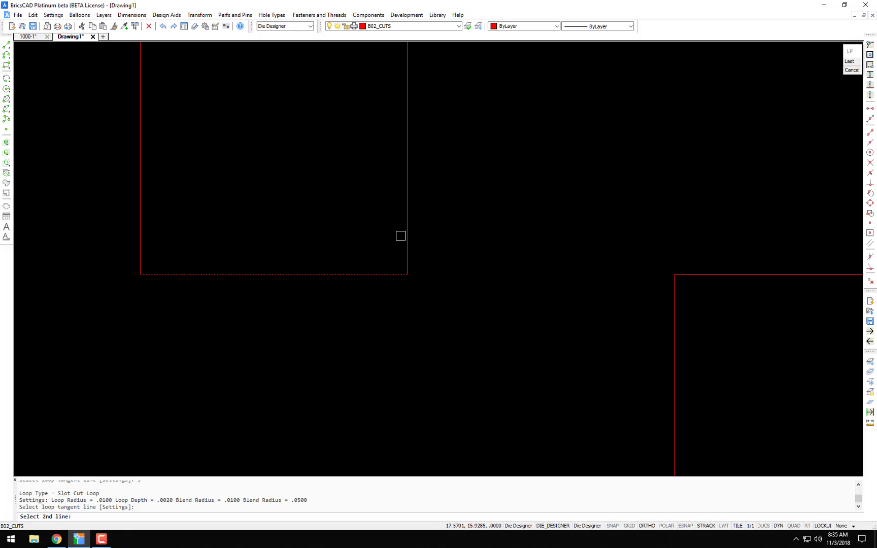
pyautogui.click(403, 233)
pyautogui.click(184, 274)
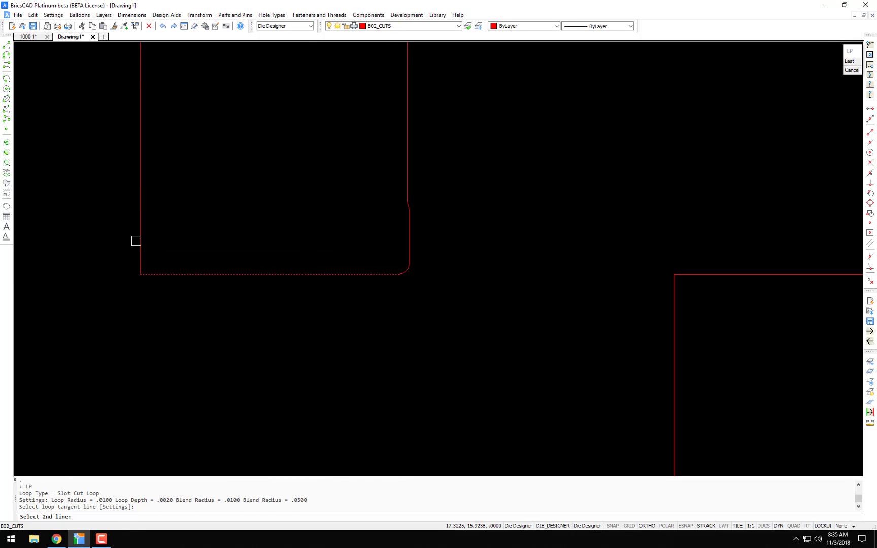
pyautogui.press('Escape')
# Step: Copy the slotted upper red rectangle .5 horizontally to the right, directly above the stretched red rectangle
pyautogui.scroll(-5, 233, 250)
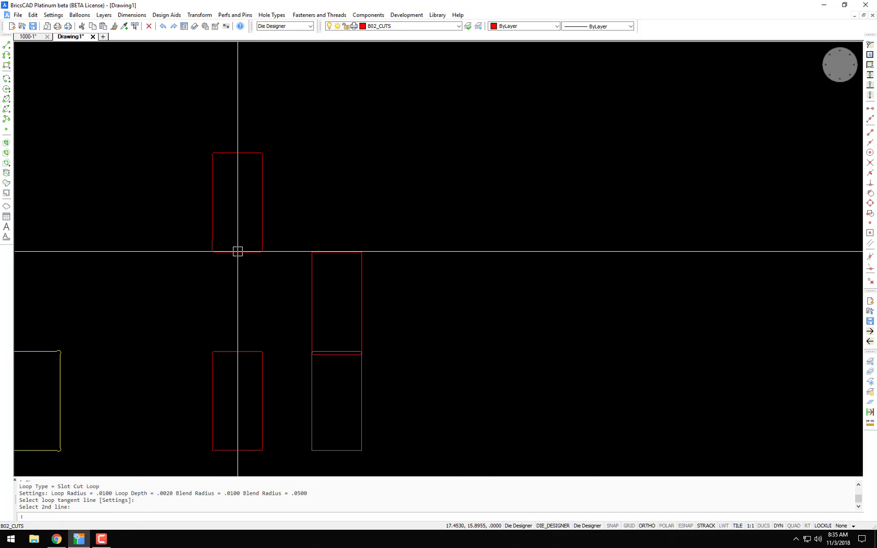
pyautogui.write('c')
pyautogui.press('Return')
pyautogui.click(230, 251)
pyautogui.press('Return')
pyautogui.click(248, 252)
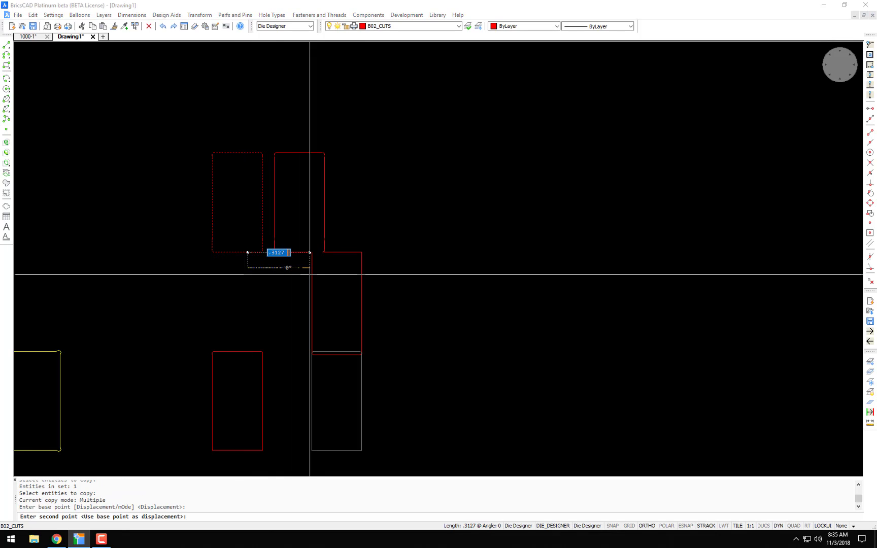
pyautogui.write('.5')
pyautogui.press('Return')
pyautogui.press('Escape')
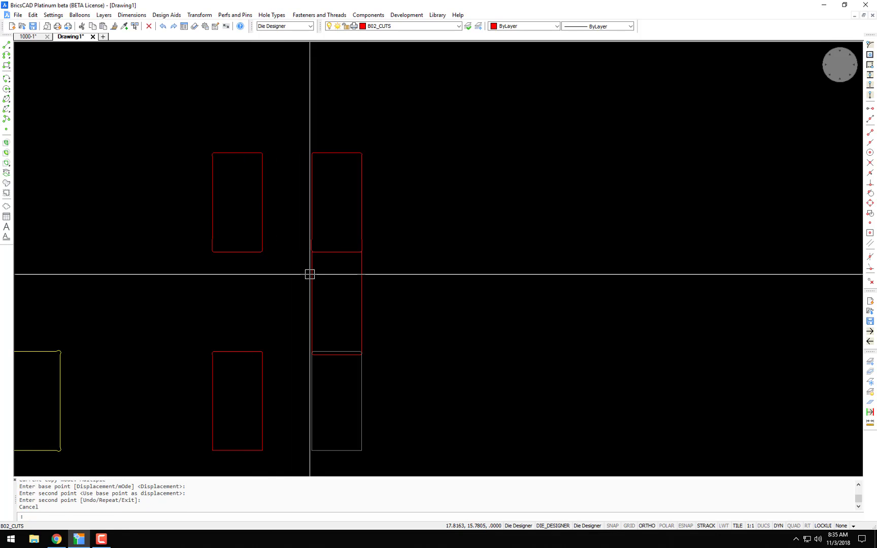
# Step: Move the copied slotted rectangle to the layer of the grey rectangle at the bottom of the column
pyautogui.click(364, 237)
pyautogui.press('Return')
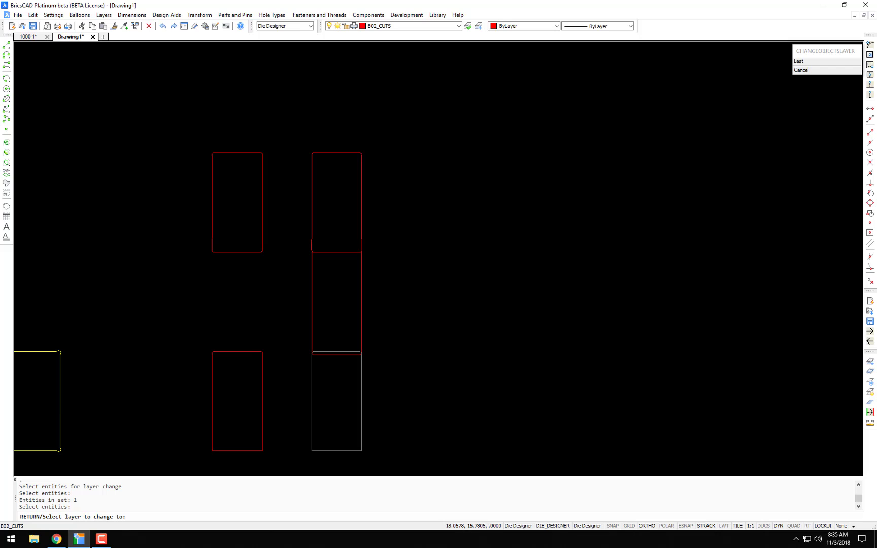
pyautogui.click(358, 370)
# Step: Isolate the red B02_CUTS layer to hide the grey rectangles
pyautogui.scroll(5, 359, 370)
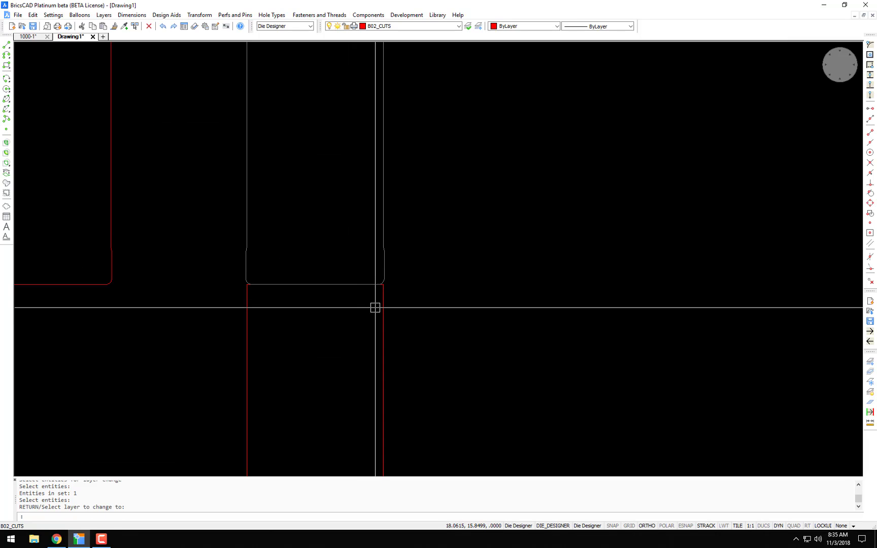
pyautogui.hotkey('ctrl', 'i')
pyautogui.press('Return')
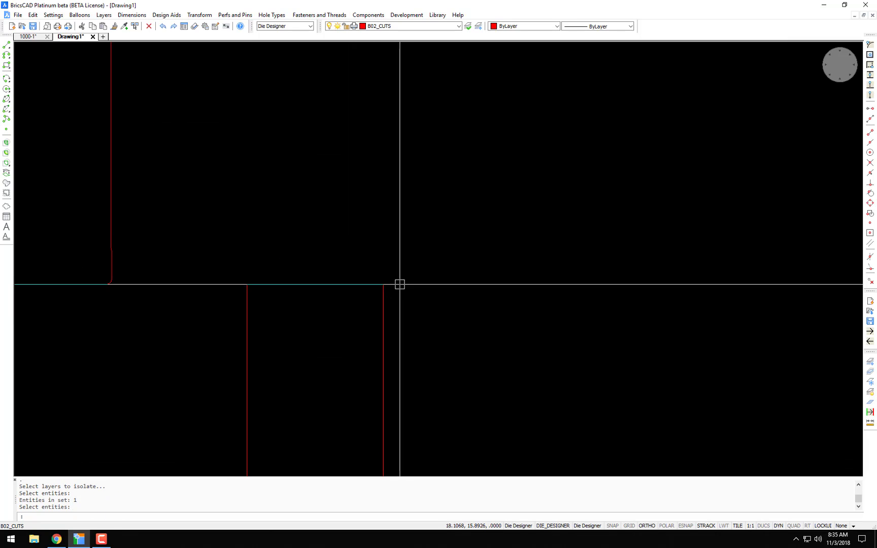
pyautogui.write('s')
pyautogui.press('Return')
pyautogui.click(415, 263)
pyautogui.click(206, 305)
pyautogui.press('Return')
pyautogui.click(299, 335)
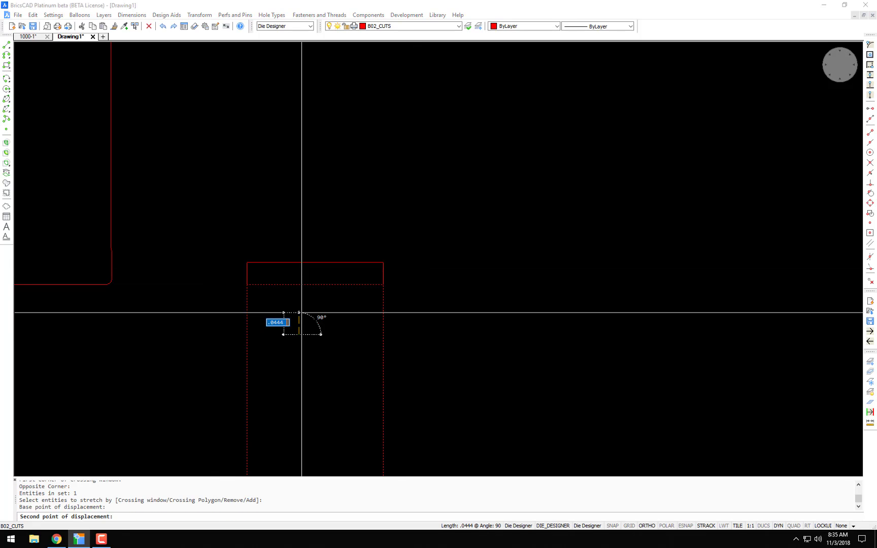
pyautogui.press('Escape')
pyautogui.write('03')
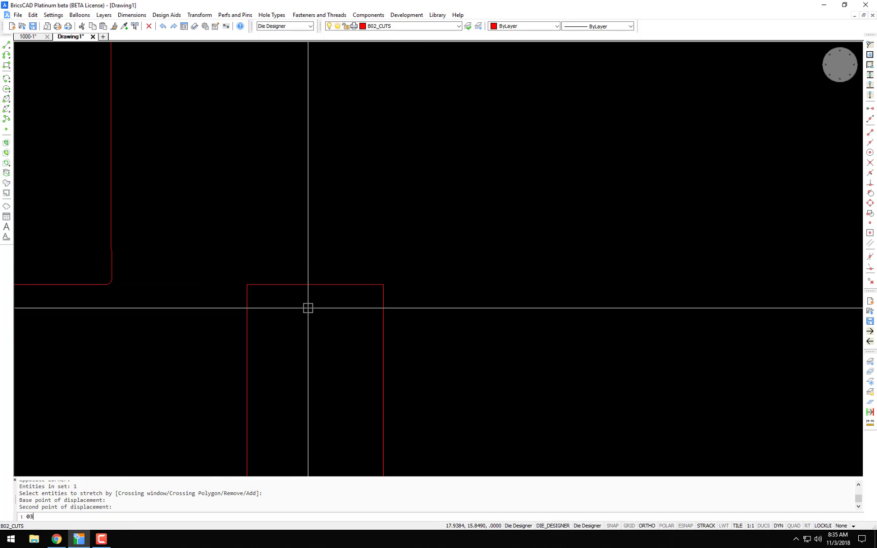
# Step: Stretch the top edge of the middle red rectangle upward by .03 and thaw the hidden layers
pyautogui.press('Return')
pyautogui.click(411, 258)
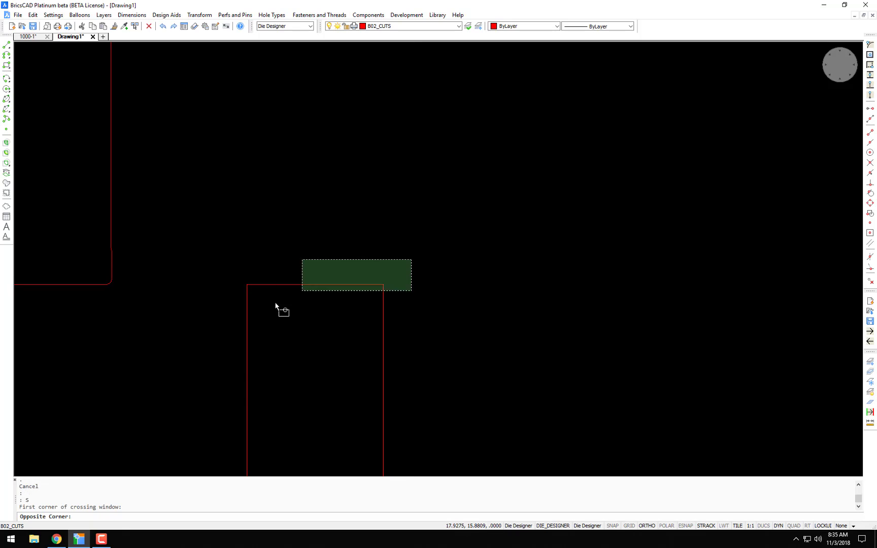
pyautogui.click(297, 297)
pyautogui.press('Return')
pyautogui.click(339, 352)
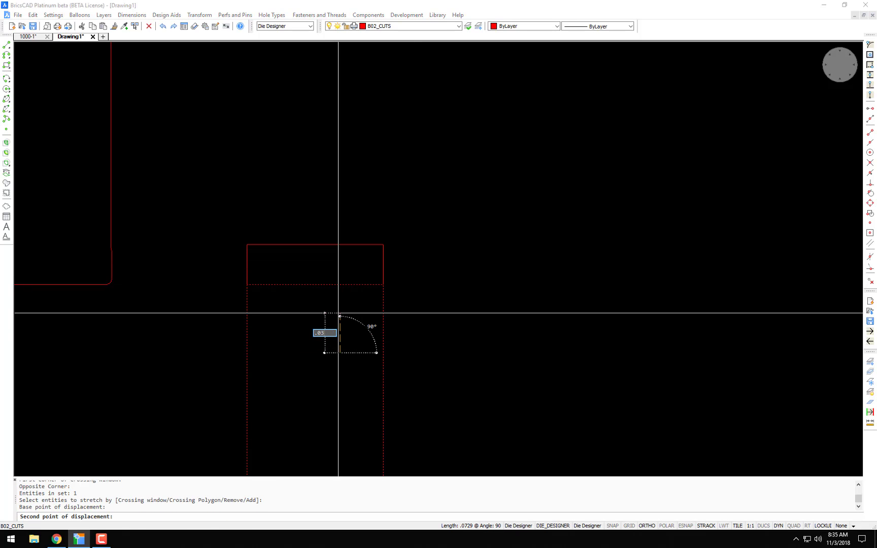
pyautogui.click(338, 313)
pyautogui.scroll(5, 353, 290)
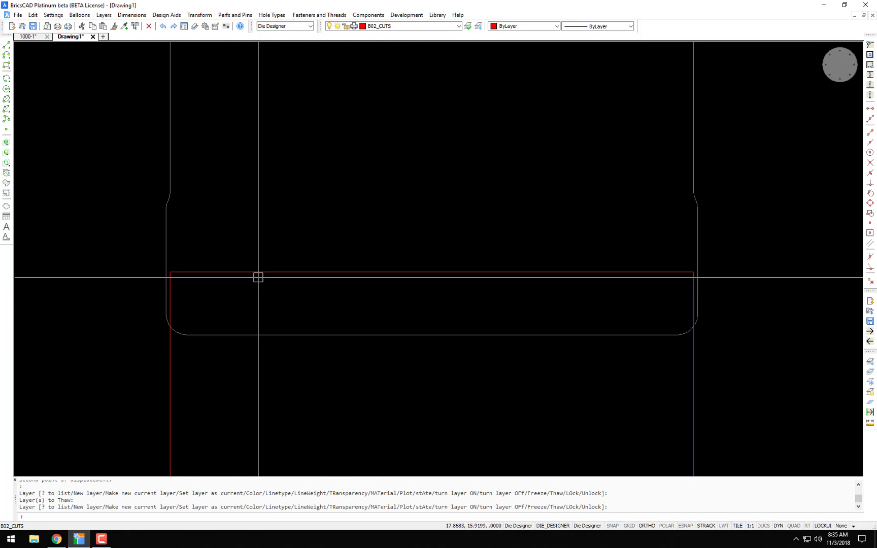
# Step: Try filleting the upper-left corner of the stretched red rectangle with a radius of .001
pyautogui.write('f')
pyautogui.press('Return')
pyautogui.write('r')
pyautogui.press('Return')
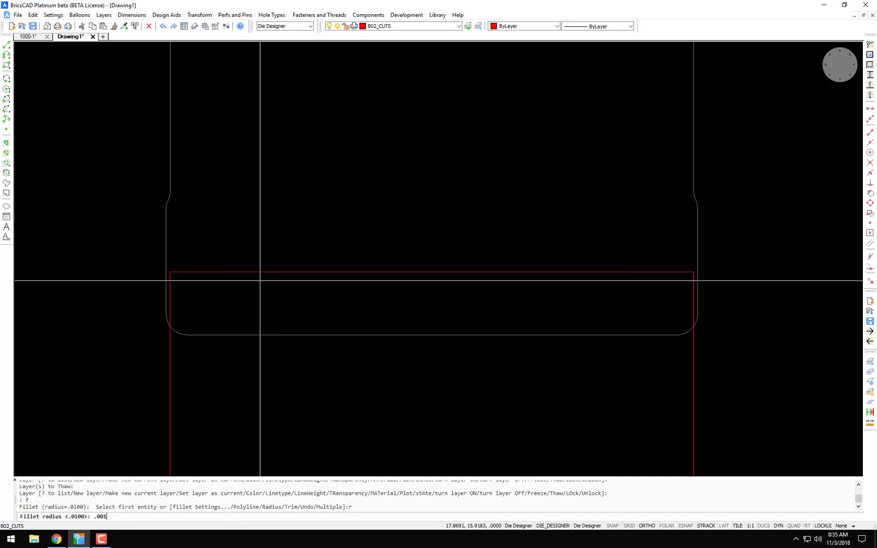
pyautogui.write('.001')
pyautogui.press('Return')
pyautogui.press('Return')
pyautogui.press('Return')
pyautogui.click(172, 283)
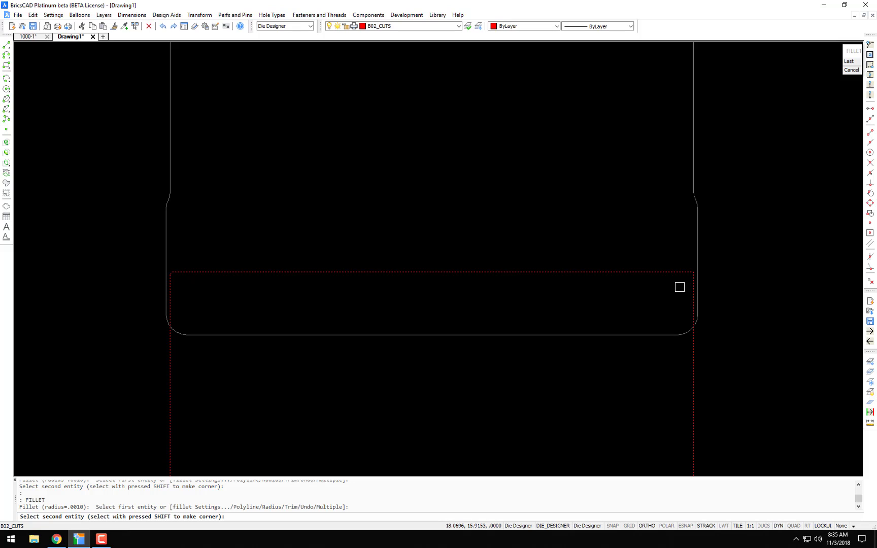
pyautogui.press('Escape')
pyautogui.press('Escape')
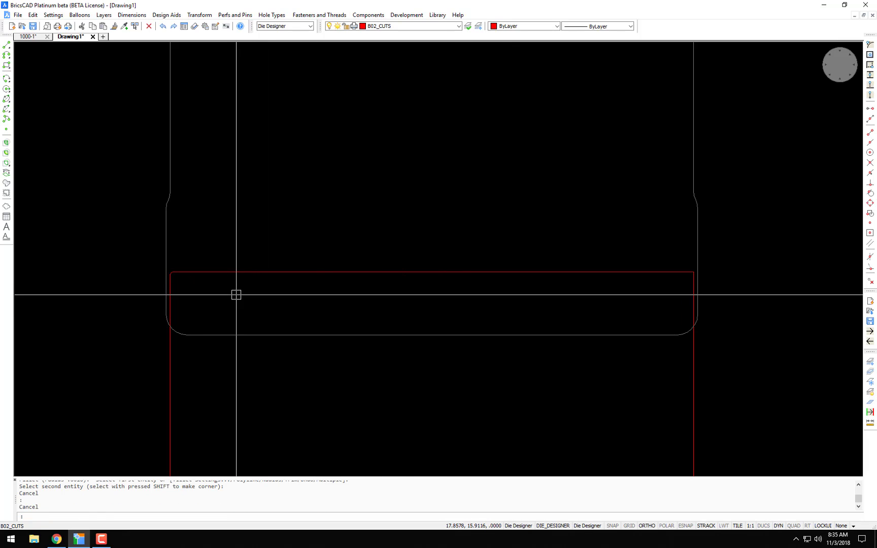
# Step: Fillet the upper-left corner of the stretched red rectangle with a radius of .01
pyautogui.write('f')
pyautogui.press('Return')
pyautogui.write('r')
pyautogui.press('Return')
pyautogui.write('.01')
pyautogui.press('Return')
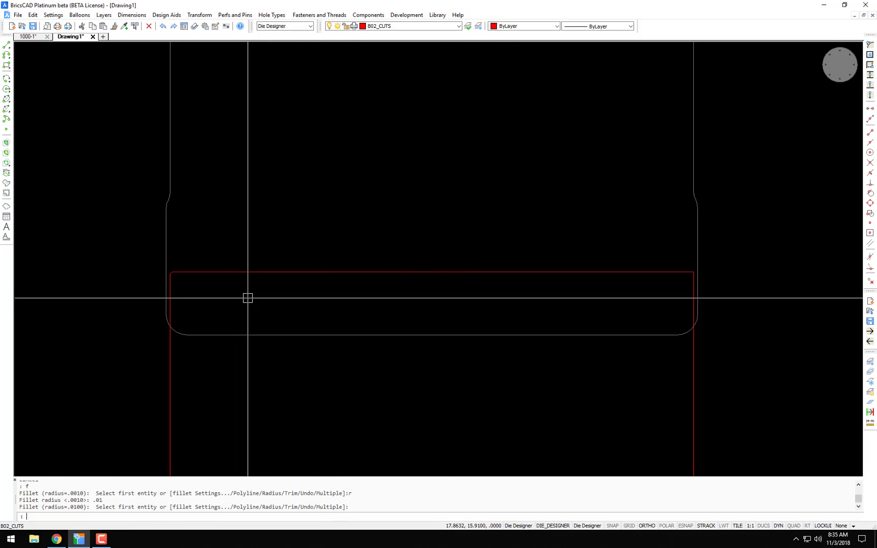
pyautogui.press('Return')
pyautogui.click(174, 300)
pyautogui.click(213, 272)
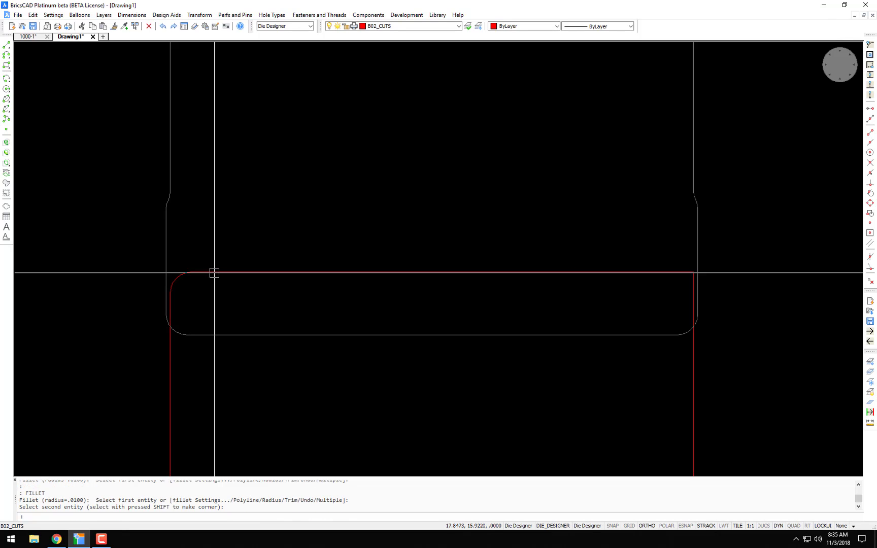
# Step: Fillet the upper-right corner of the stretched red rectangle with the same .01 radius
pyautogui.press('Return')
pyautogui.click(312, 273)
pyautogui.click(688, 295)
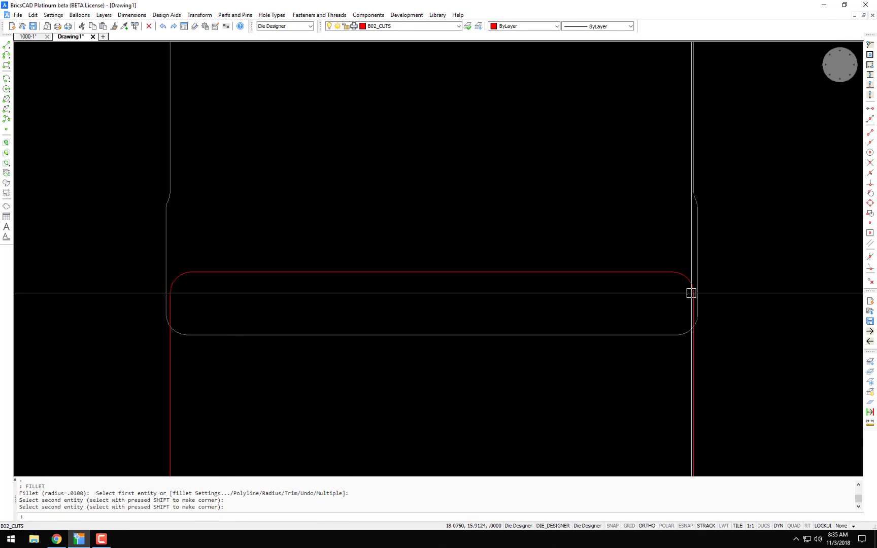
# Step: Examine the slotted punch ends, the corner reliefs on the yellow insert opening and the complete layout of cutting punches
pyautogui.scroll(-5, 691, 295)
pyautogui.moveTo(698, 339); pyautogui.dragTo(498, 283, button='middle')
pyautogui.scroll(6, 425, 249)
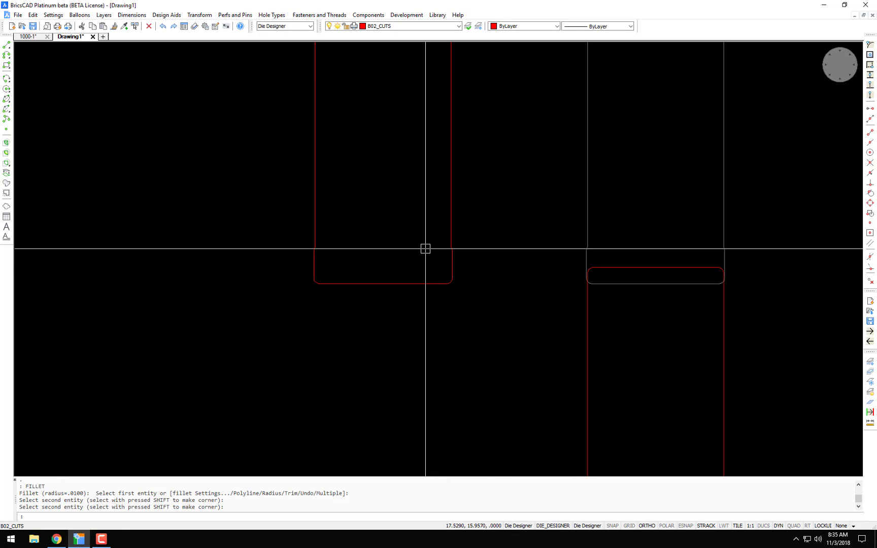
pyautogui.scroll(-6, 340, 242)
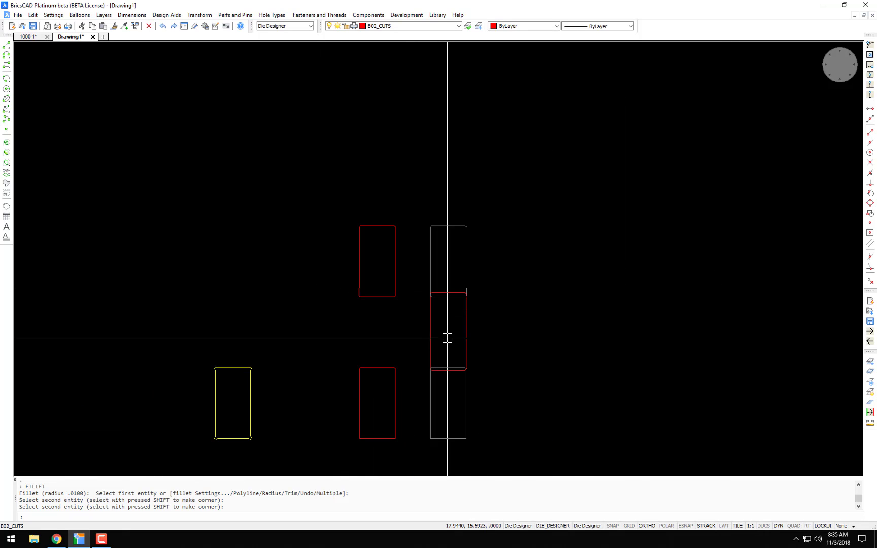
pyautogui.scroll(6, 227, 401)
pyautogui.moveTo(227, 401); pyautogui.dragTo(292, 294, button='middle')
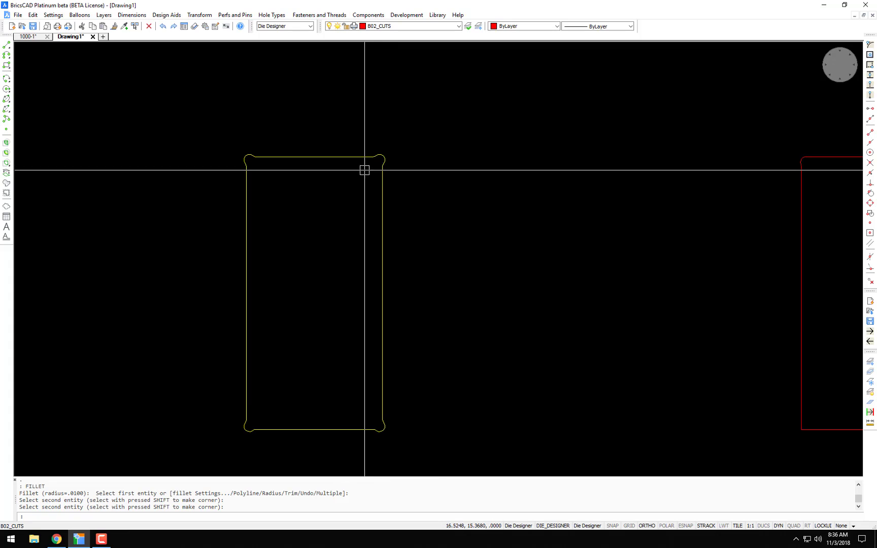
pyautogui.scroll(-4, 457, 216)
pyautogui.scroll(-2, 457, 216)
pyautogui.moveTo(496, 270); pyautogui.dragTo(401, 297, button='middle')
pyautogui.scroll(2, 403, 296)
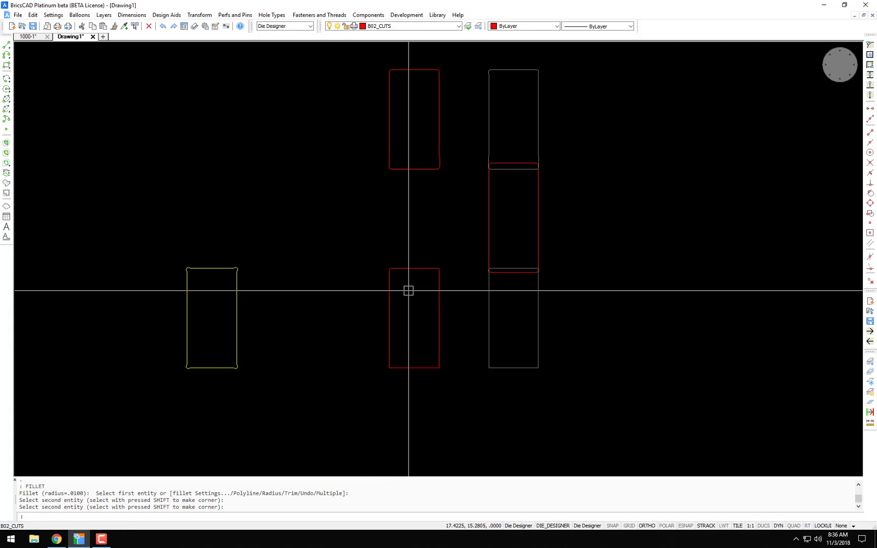
pyautogui.moveTo(415, 256); pyautogui.dragTo(416, 269, button='middle')
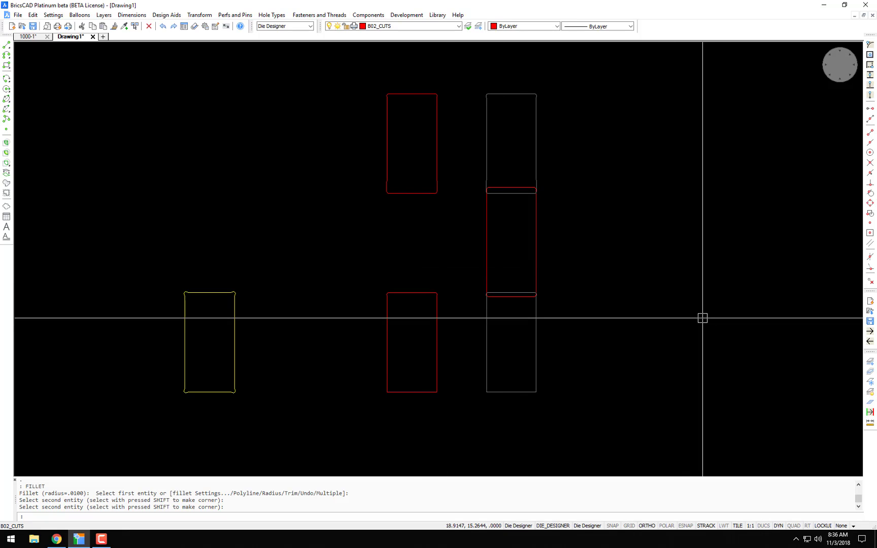